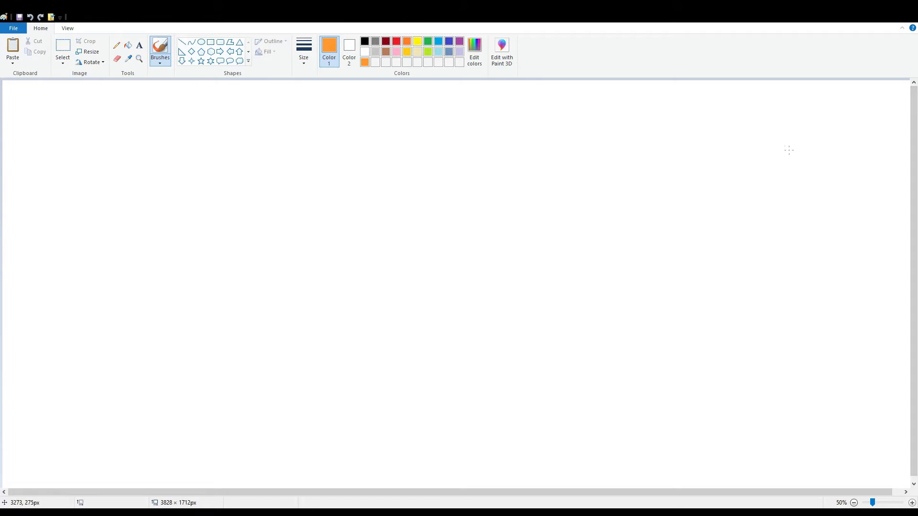
Draw a circle about 429 px wide in the lower-left area of the canvas and fill it with very dark brown
click(201, 42)
mouse_move(211, 263)
mouse_down()
mouse_move(320, 389)
mouse_move(316, 368)
mouse_up()
click(365, 41)
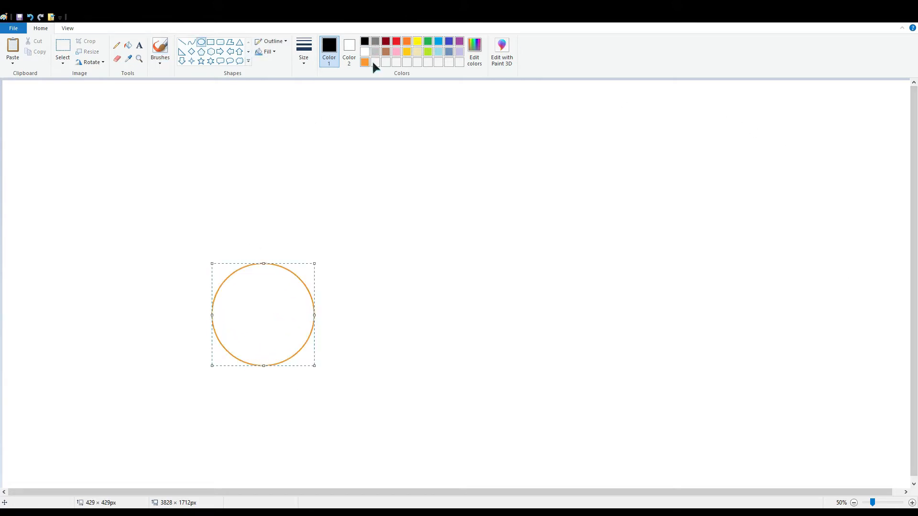
click(365, 62)
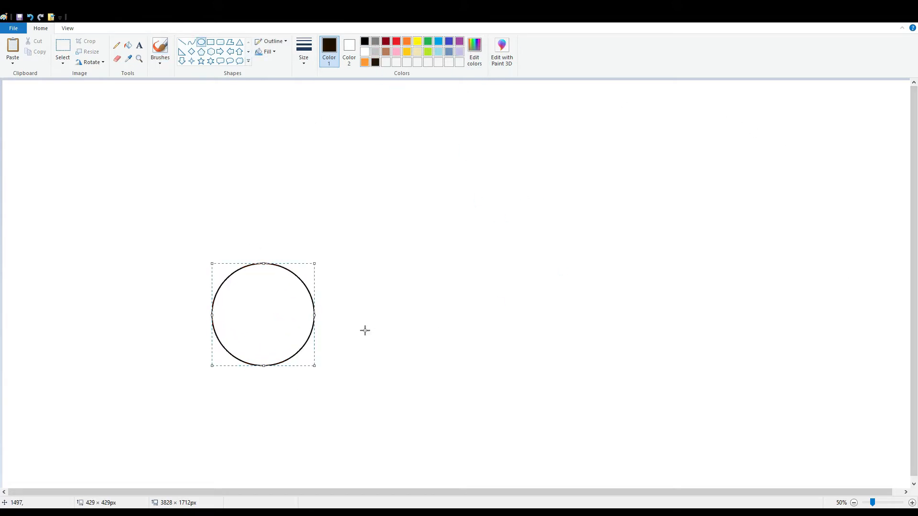
click(128, 45)
click(260, 293)
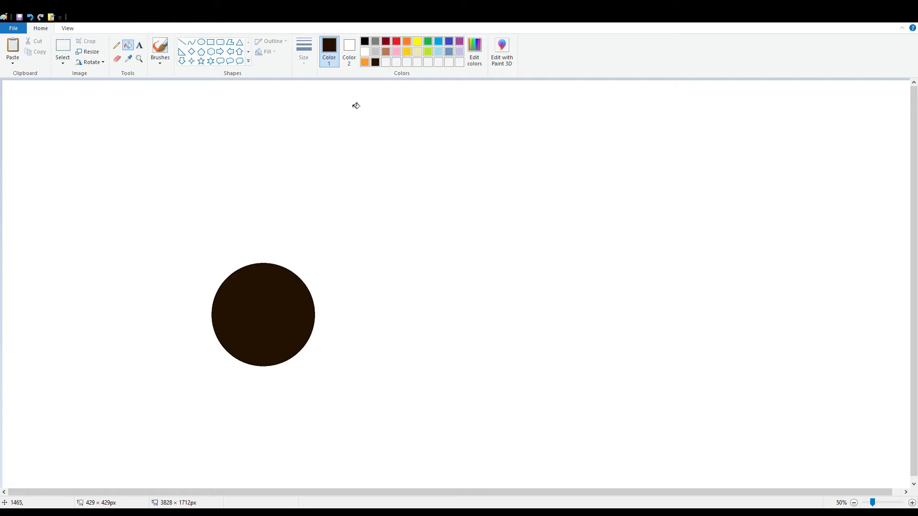
Try other dark shades on the circle and settle on a dark grey fill
click(201, 42)
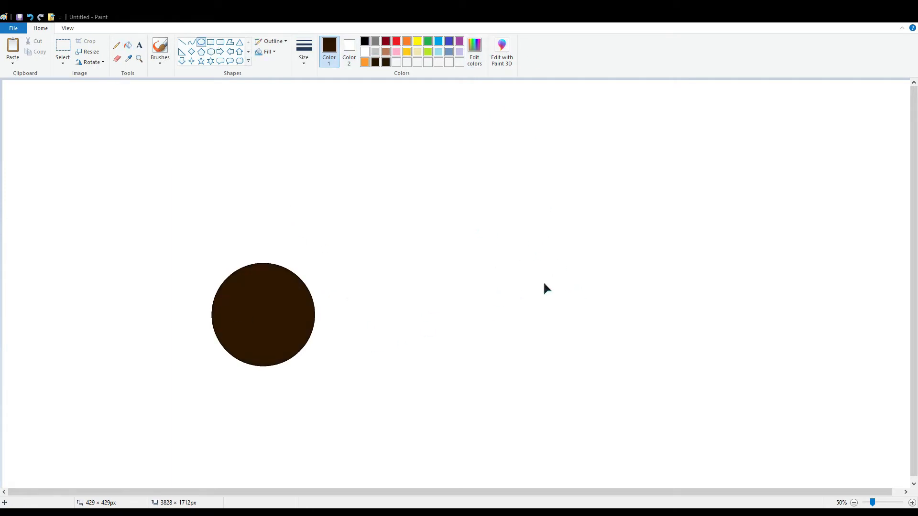
click(128, 45)
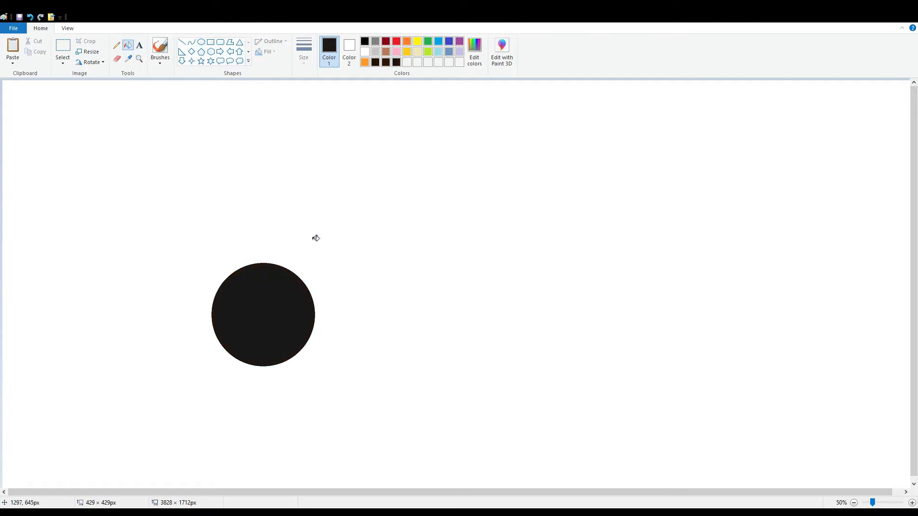
click(201, 43)
click(375, 52)
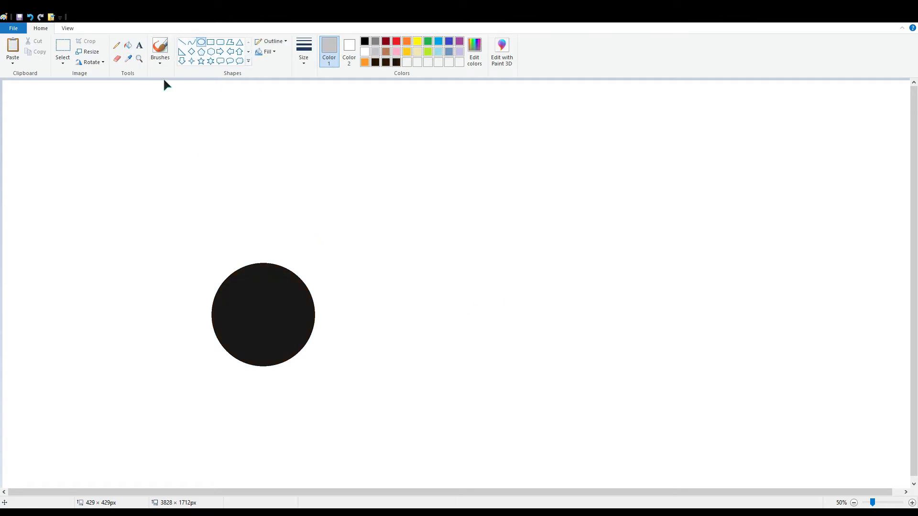
click(128, 45)
click(376, 41)
click(263, 314)
Draw a black ellipse outline over the dark grey circle and resize it to about 435 × 427 px to match its edge
click(201, 42)
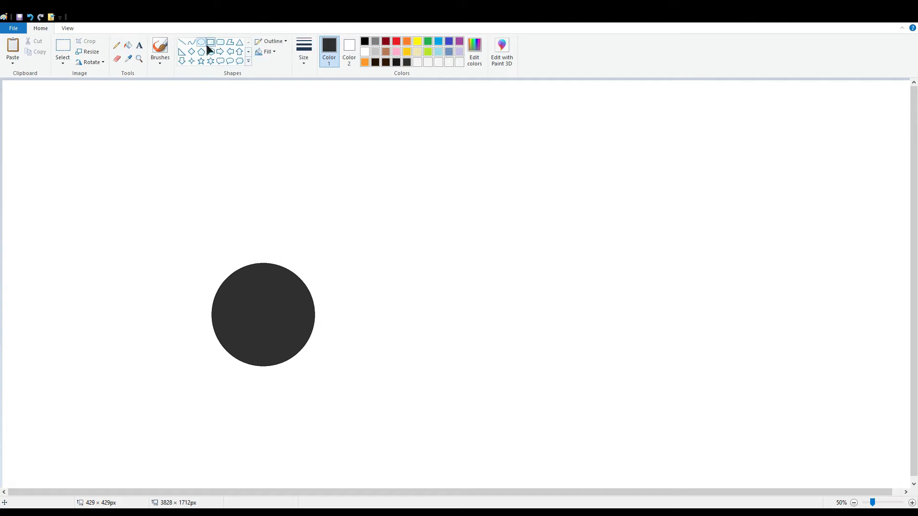
click(365, 42)
mouse_move(214, 278)
mouse_down()
mouse_move(289, 366)
mouse_move(325, 379)
mouse_up()
drag(308, 362, 304, 350)
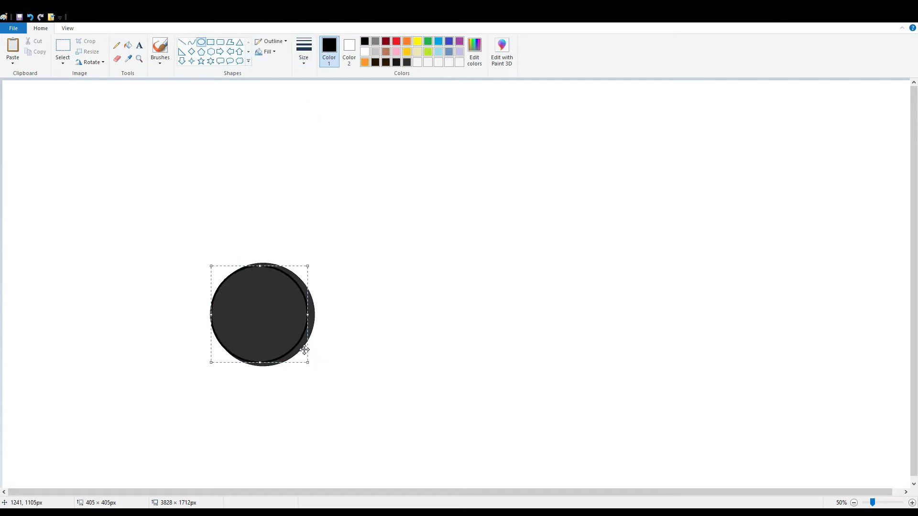
drag(312, 316, 320, 316)
drag(268, 369, 270, 371)
drag(263, 266, 263, 263)
Thicken the black outline around the dark grey circle and commit the shape
key(ctrl+KP_Add)
key(ctrl+KP_Add)
key(ctrl+KP_Add)
key(ctrl+KP_Add)
key(ctrl+KP_Add)
key(ctrl+KP_Add)
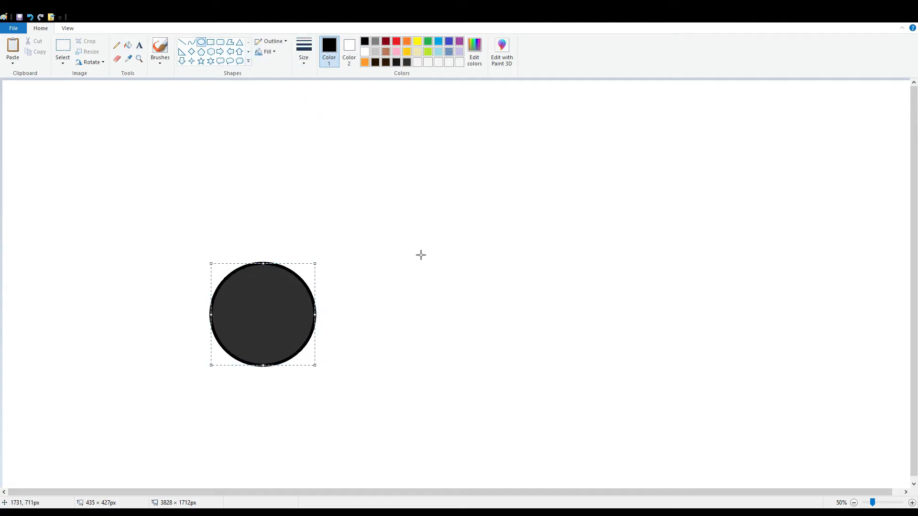
click(10, 81)
Draw a light grey circle about 249 px wide with a thick black outline inside the dark grey circle
click(344, 57)
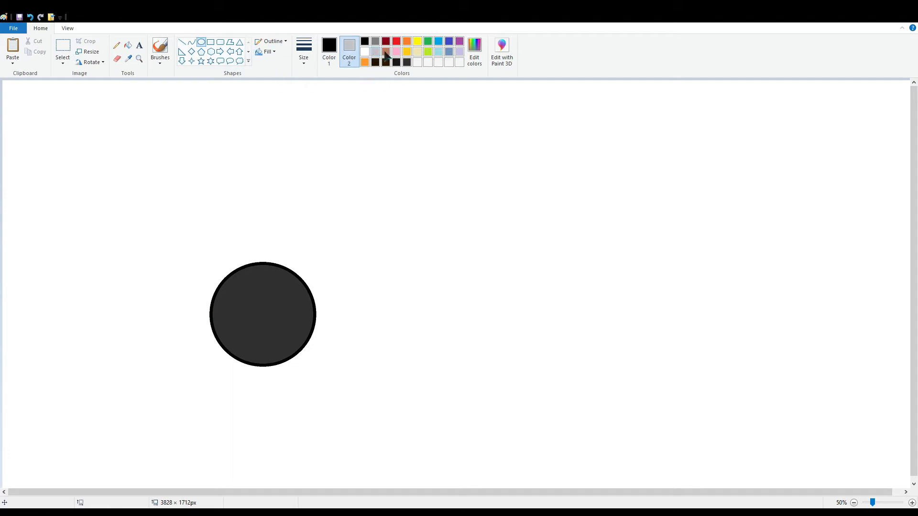
drag(235, 288, 293, 347)
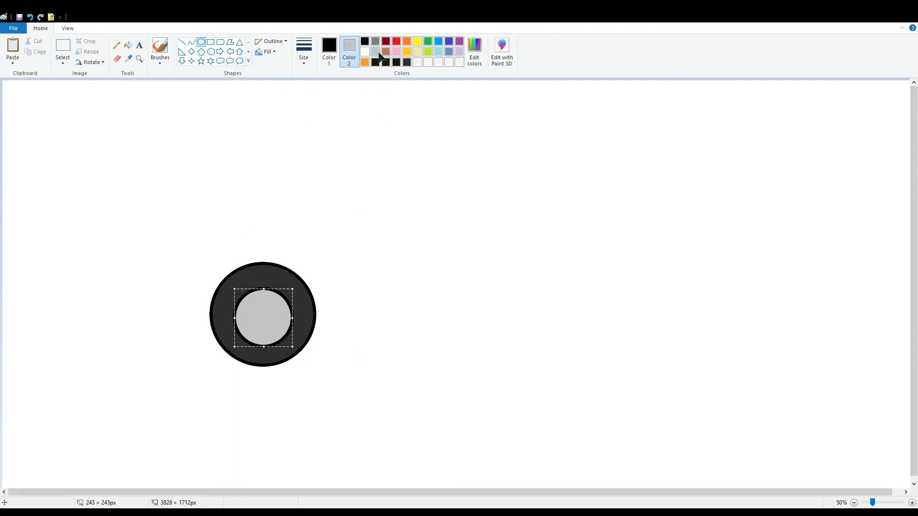
key(ctrl+KP_Add)
key(ctrl+KP_Add)
key(ctrl+KP_Add)
key(ctrl+KP_Add)
key(ctrl+KP_Add)
key(ctrl+KP_Add)
click(408, 215)
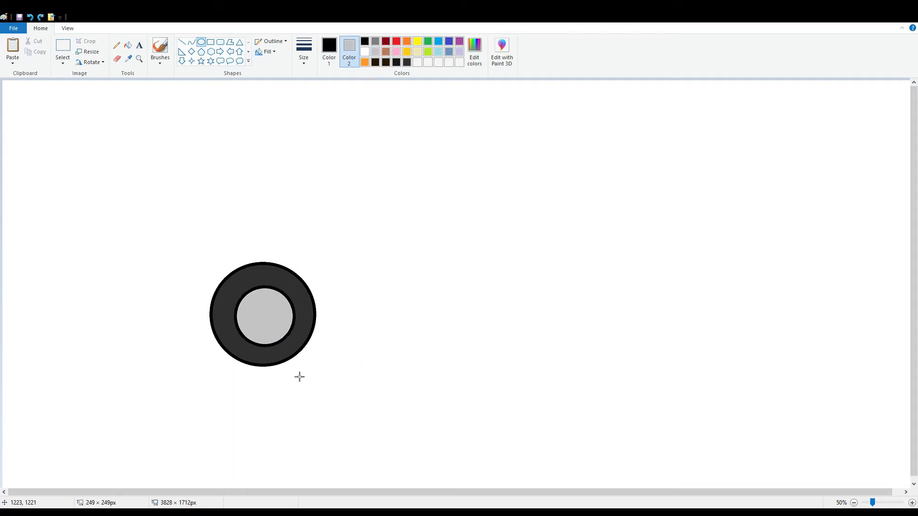
Enlarge the light grey circle to about 255 px and nudge it to the centre of the dark grey circle
drag(299, 377, 301, 381)
key(Left)
key(Left)
key(Left)
key(Left)
key(Up)
key(Up)
key(Up)
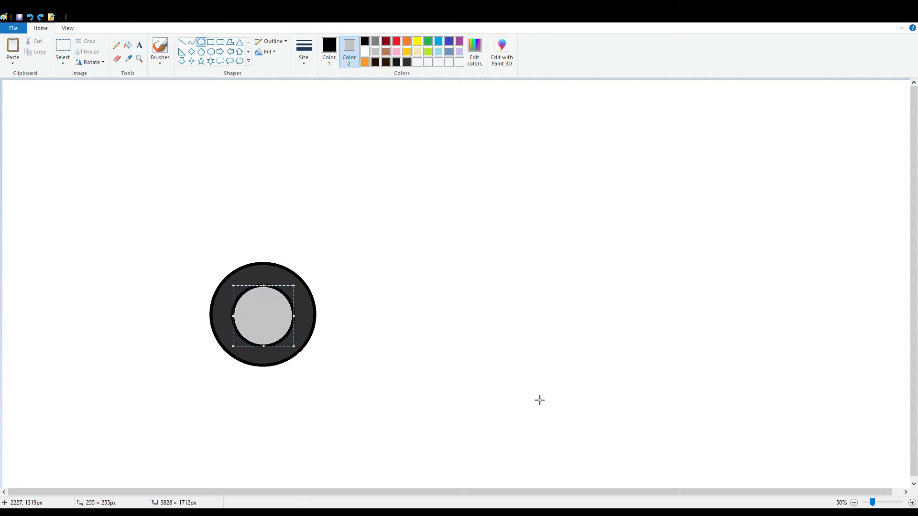
click(429, 341)
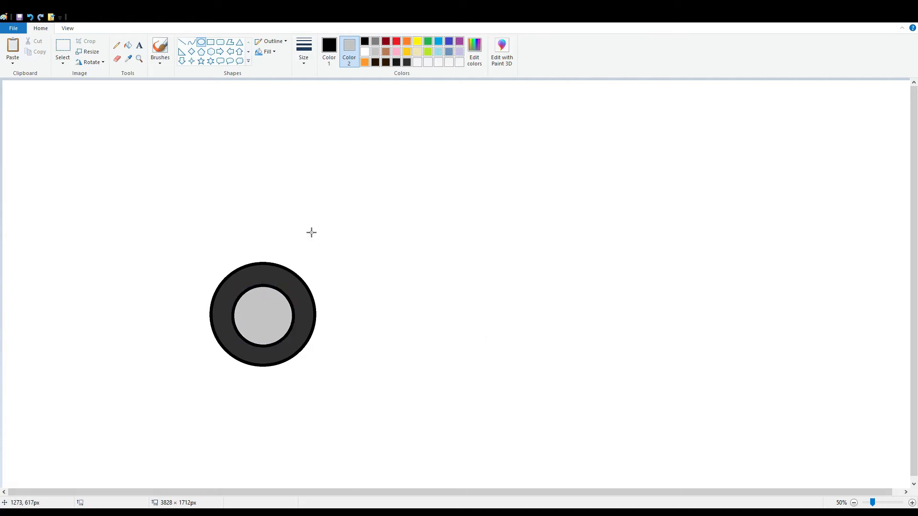
Draw a dark brown circle about 109 px wide with a black outline inside the light grey circle
ctrl+scroll(775, 445, up, 1)
scroll(775, 444, down, 3)
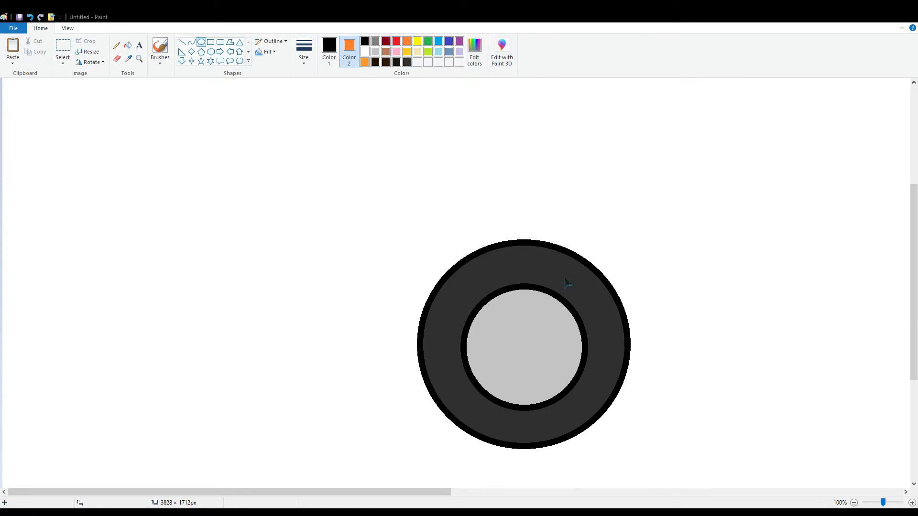
mouse_move(506, 325)
mouse_down()
mouse_move(551, 384)
mouse_move(558, 376)
mouse_up()
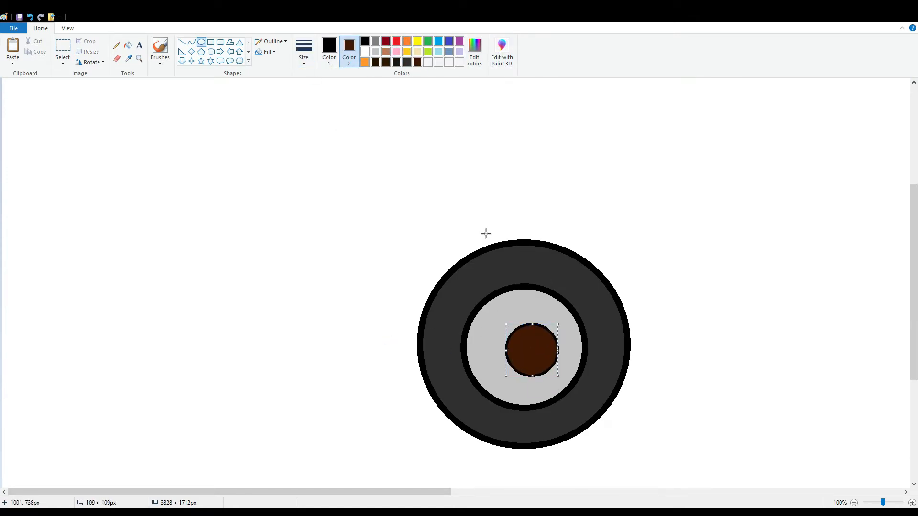
Nudge the dark brown circle into the centre of the light grey circle and commit it
key(Left)
key(Left)
key(Left)
key(Left)
key(Left)
key(Left)
key(Left)
key(Left)
key(Left)
key(Left)
key(Left)
key(Left)
key(Left)
key(Left)
key(Left)
key(Left)
key(Left)
key(Left)
key(Left)
key(Up)
key(Up)
key(Right)
key(Right)
click(448, 219)
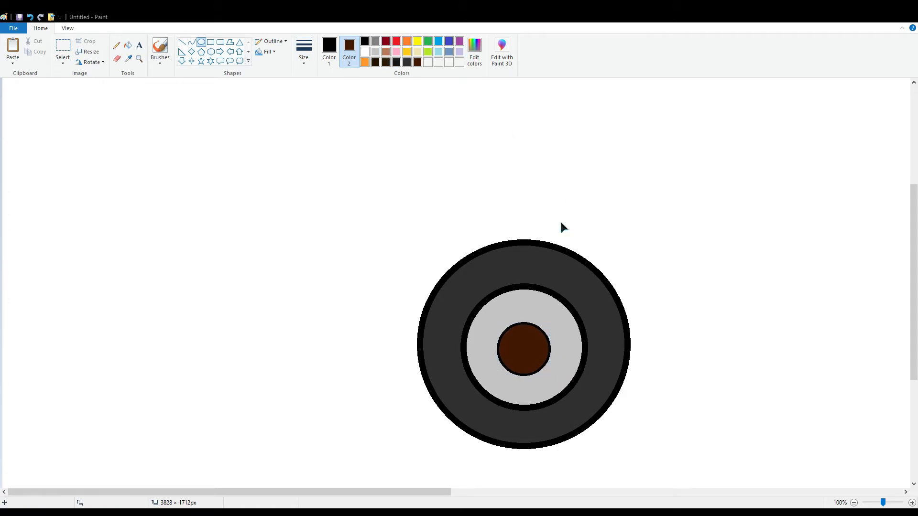
Draw a lighter brown curved highlight about 41 × 9 px across the upper part of the dark brown hub
click(377, 328)
click(329, 52)
click(427, 62)
click(306, 51)
click(306, 79)
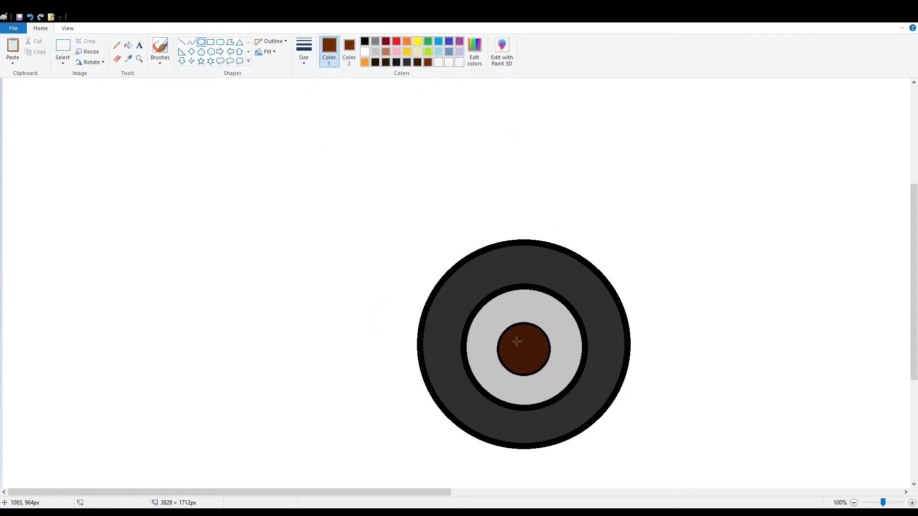
drag(512, 335, 532, 333)
key(ctrl+z)
click(192, 42)
key(ctrl+z)
click(533, 335)
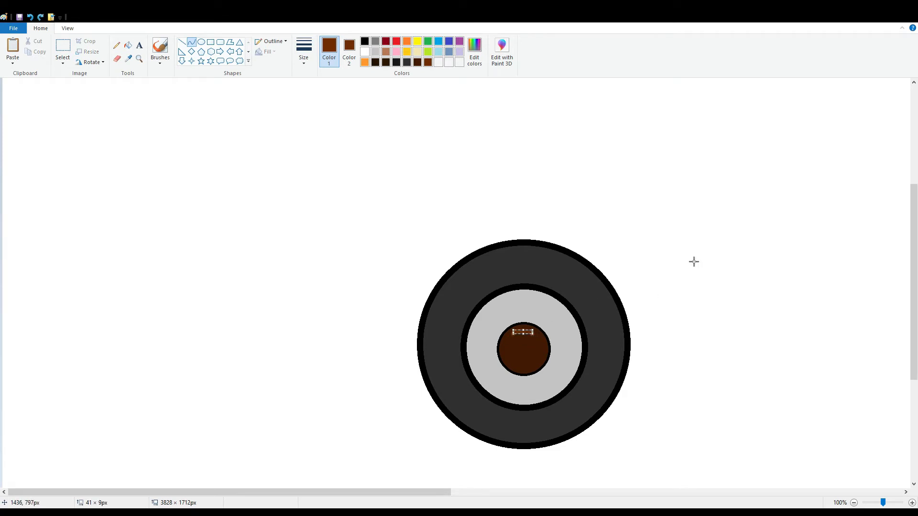
Draw a thin pale grey curve about 208 × 66 px along the lower rim of the light grey circle and adjust its outline style
click(376, 52)
drag(473, 391, 578, 390)
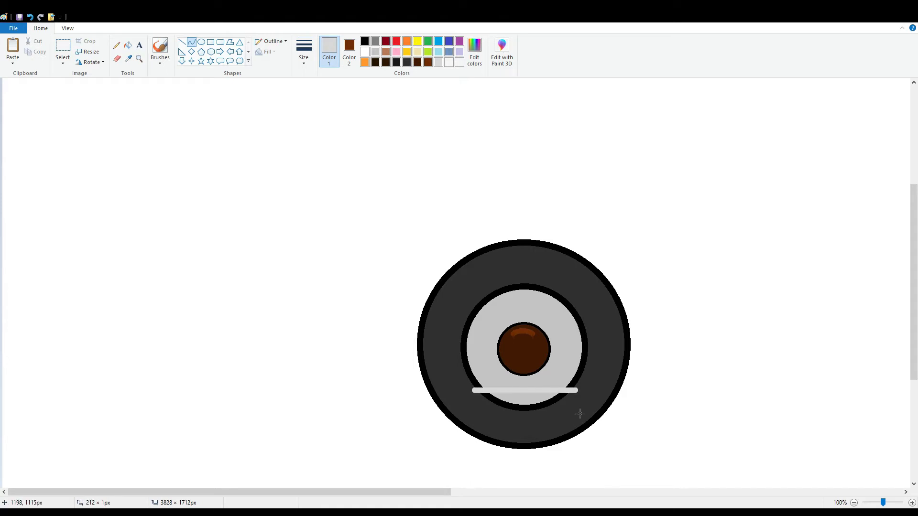
click(305, 54)
click(321, 102)
mouse_move(502, 398)
mouse_down()
mouse_move(507, 416)
mouse_move(545, 427)
mouse_move(574, 407)
mouse_up()
key(ctrl+plus)
key(ctrl+plus)
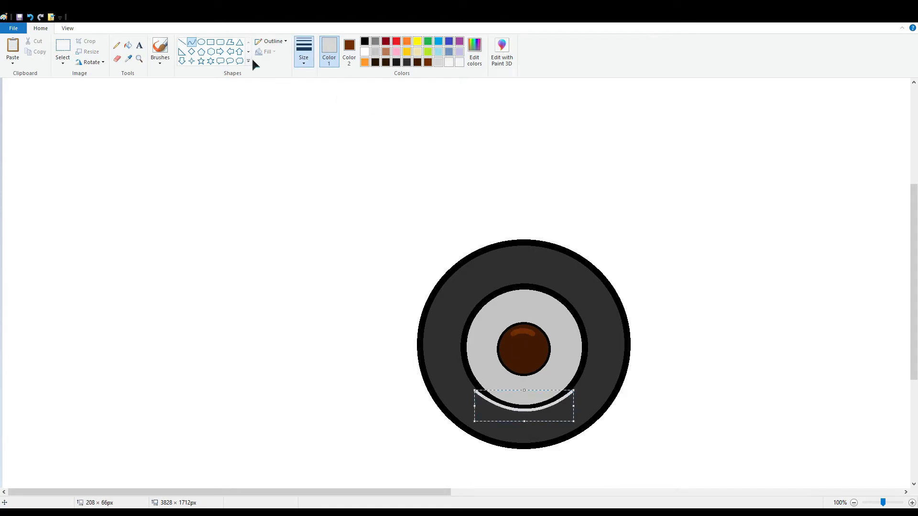
click(279, 41)
click(345, 212)
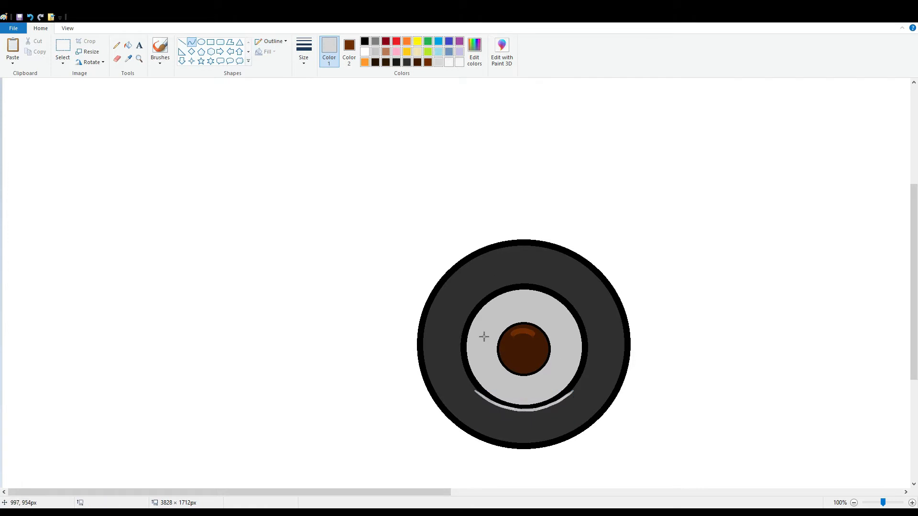
click(182, 43)
click(484, 269)
drag(477, 330, 502, 343)
key(ctrl+z)
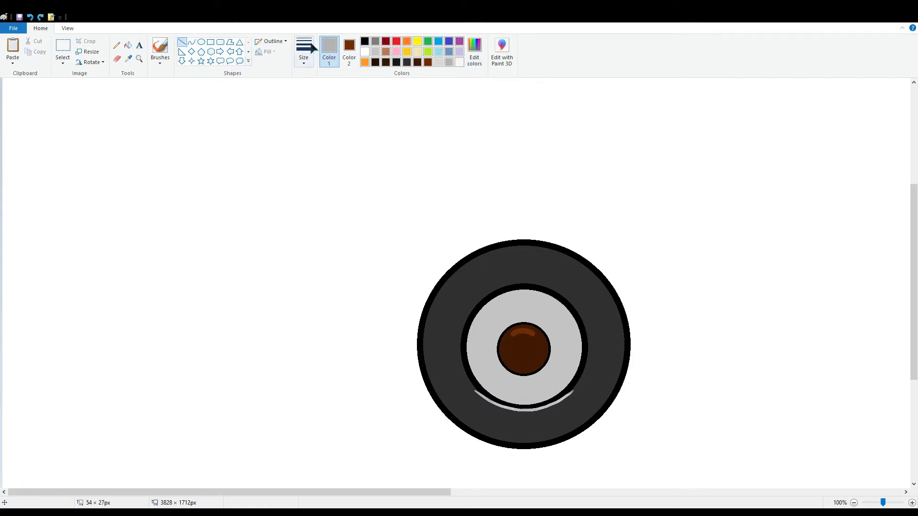
Change the line thickness and draw a grey curve about 51 × 33 px from the inner rim to the hub's left side
click(312, 53)
click(319, 137)
click(191, 42)
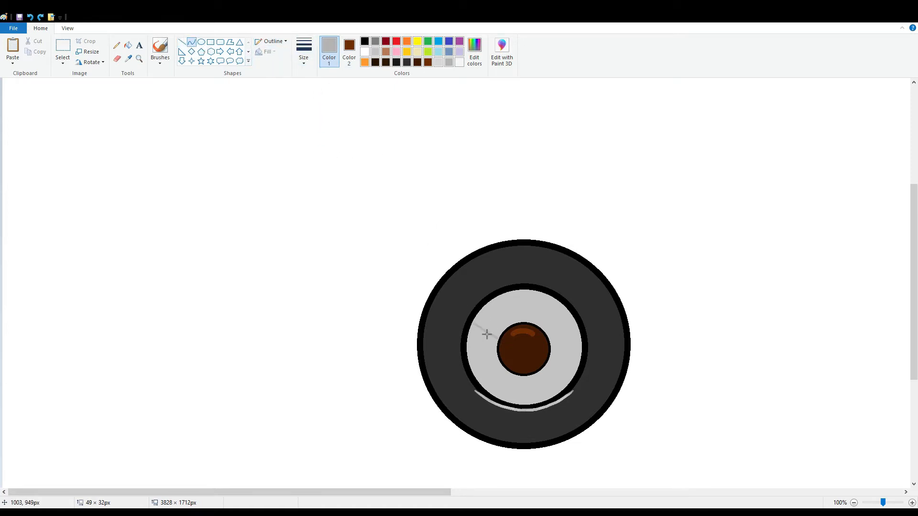
click(499, 340)
scroll(143, 493, up, 1)
drag(71, 492, 270, 492)
scroll(239, 413, down, 5)
key(ctrl+z)
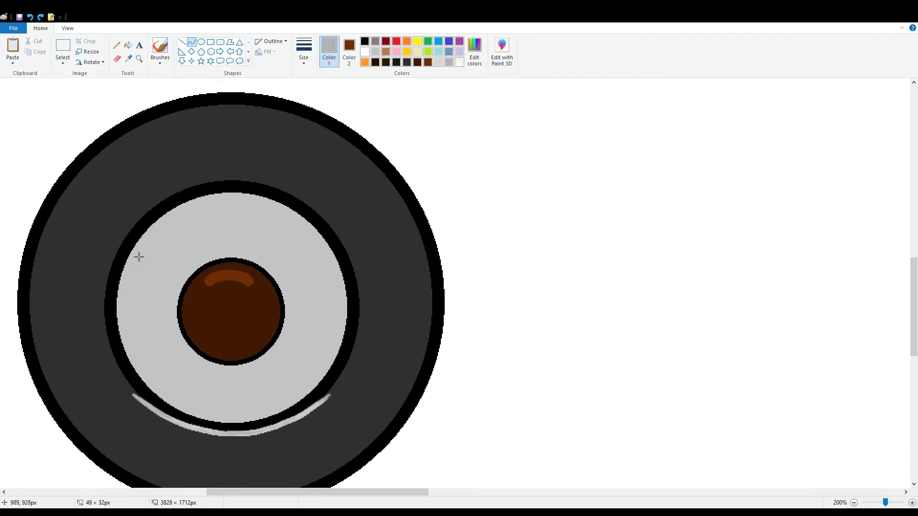
mouse_move(134, 253)
mouse_down()
mouse_move(181, 288)
mouse_move(154, 275)
mouse_up()
click(503, 56)
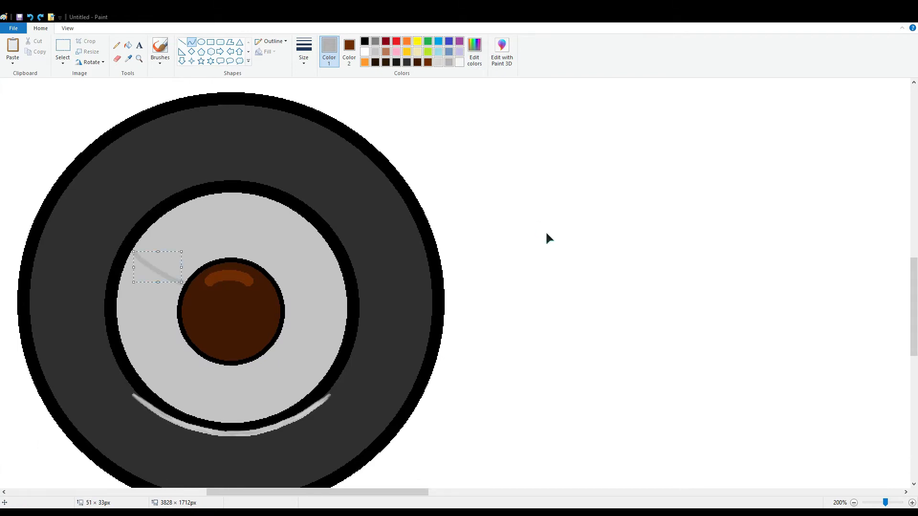
Draw a matching curve from the hub's right side to the inner rim and fill the area above both curves with medium grey
click(376, 332)
mouse_move(281, 282)
mouse_down()
mouse_move(323, 239)
mouse_move(323, 257)
mouse_move(284, 265)
mouse_up()
click(323, 256)
click(500, 291)
click(128, 45)
click(217, 248)
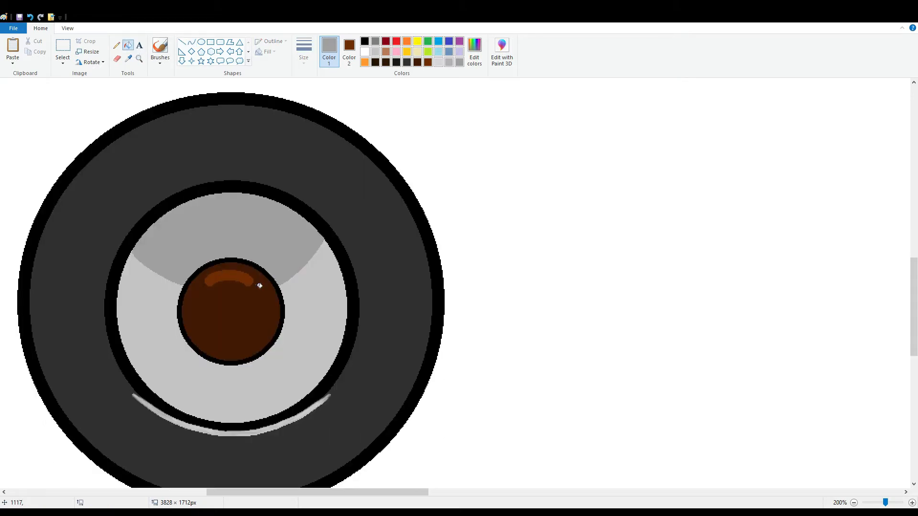
Draw a long horizontal black ground line across the canvas below the wheel, discarding the slanted first attempt
scroll(434, 197, down, 2)
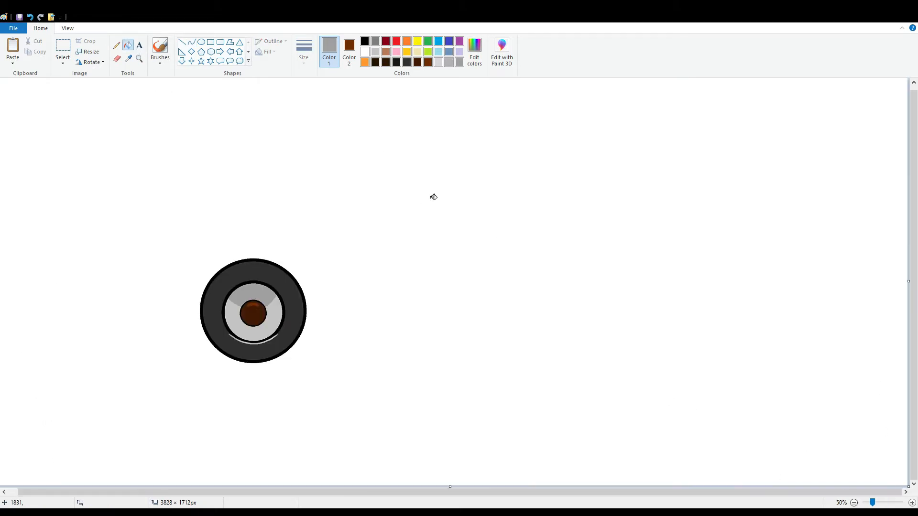
click(183, 42)
click(365, 41)
mouse_move(156, 415)
mouse_down()
mouse_move(521, 441)
mouse_move(741, 433)
mouse_up()
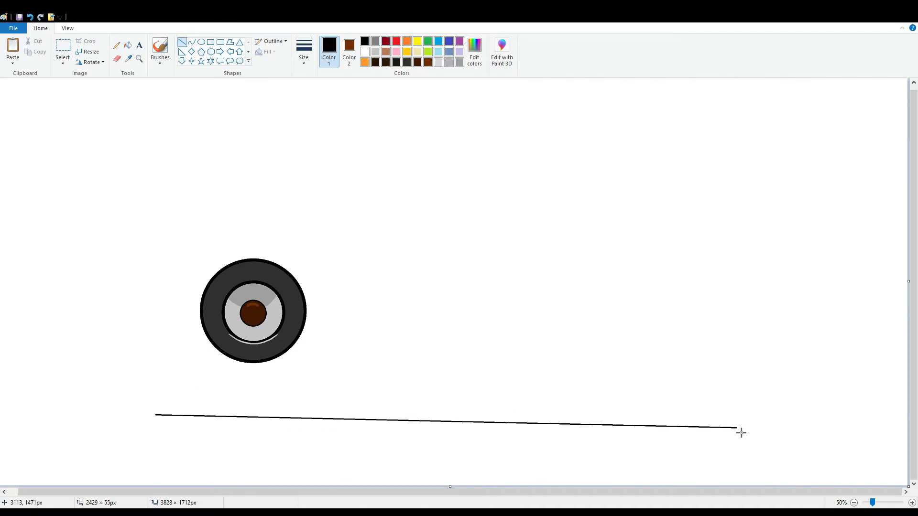
click(30, 17)
mouse_move(209, 385)
mouse_down()
mouse_move(269, 396)
mouse_move(833, 386)
mouse_up()
drag(437, 386, 403, 416)
Try to move the wheel down, set the background colour to white, and undo the move
click(62, 47)
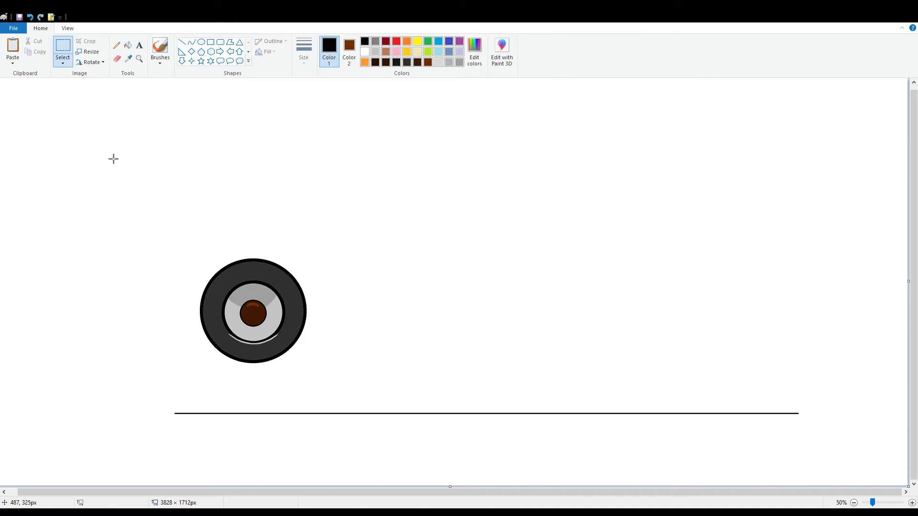
drag(109, 154, 345, 376)
key(Down)
key(Down)
key(Down)
key(Down)
key(Down)
key(Down)
key(Down)
key(Down)
key(Down)
key(Down)
key(Down)
key(Down)
key(Down)
key(Down)
key(Down)
key(Down)
key(Down)
key(Down)
key(Down)
key(Down)
click(349, 51)
click(365, 51)
key(ctrl+z)
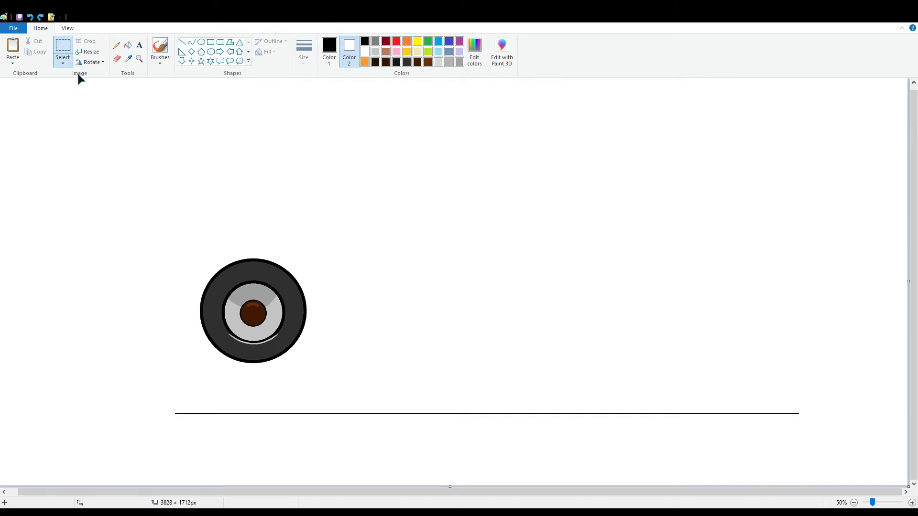
Select the wheel and move it down so it rests on the ground line
click(63, 47)
drag(185, 248, 310, 372)
drag(282, 320, 293, 369)
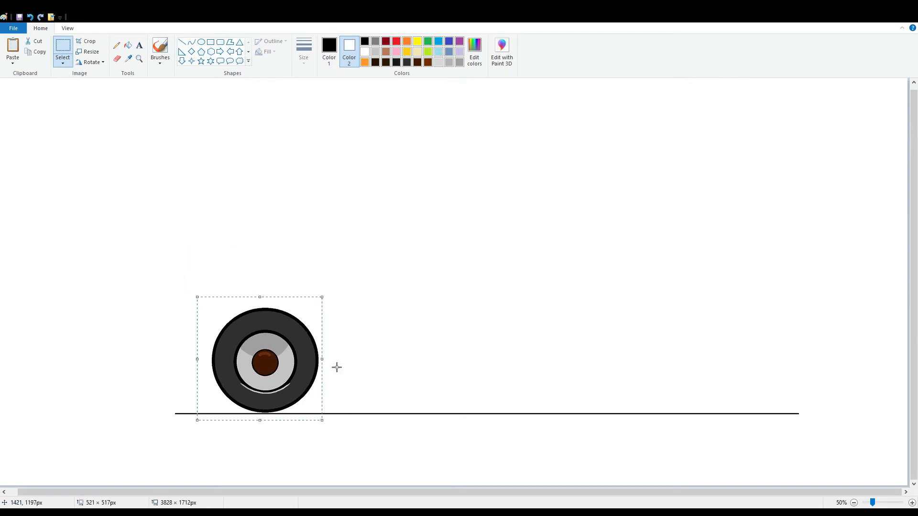
Paste a copy of the wheel and move it along the ground line to near the line's right end, level with the original
key(ctrl+v)
drag(94, 140, 288, 359)
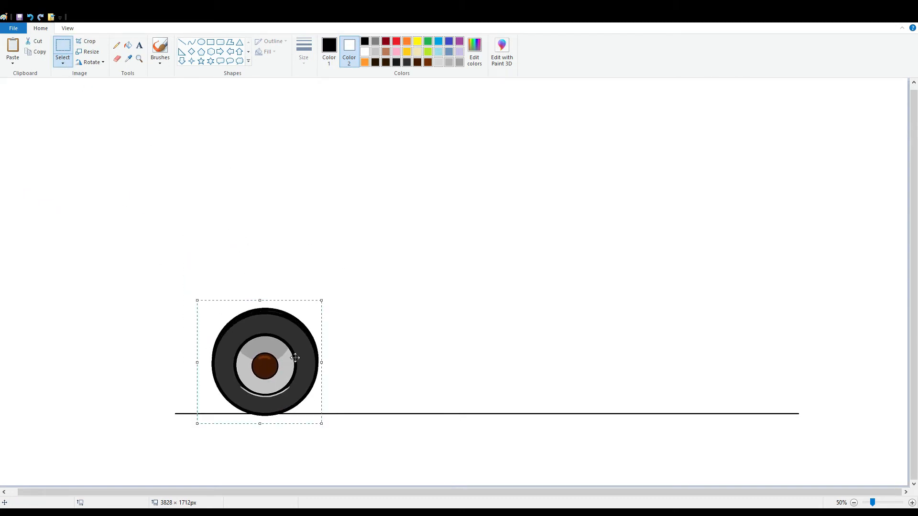
key(Up)
key(Up)
key(Up)
key(Up)
key(Up)
key(Up)
key(Up)
key(Up)
key(Up)
key(Up)
key(Up)
key(Up)
key(Right)
key(Right)
key(Right)
key(Right)
key(Right)
key(Right)
key(Right)
key(Right)
key(Right)
key(Right)
key(Right)
key(Right)
key(Right)
key(Right)
key(Right)
key(Right)
key(Right)
key(Right)
key(Right)
key(Right)
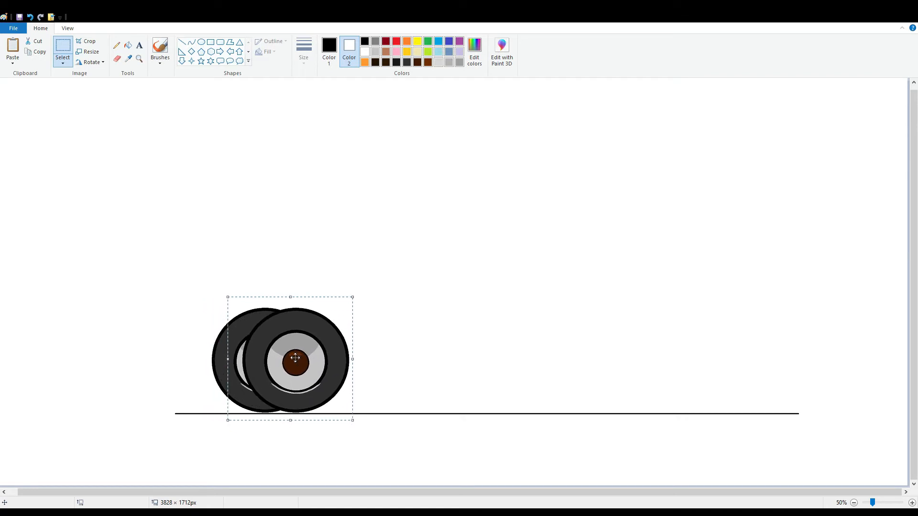
key(Right)
key(Right)
key(Right)
key(Right)
key(Right)
key(Right)
key(Right)
key(Right)
key(Right)
key(Right)
key(Right)
key(Right)
key(Right)
key(Right)
key(Right)
key(Right)
key(Right)
key(Right)
key(Right)
key(Right)
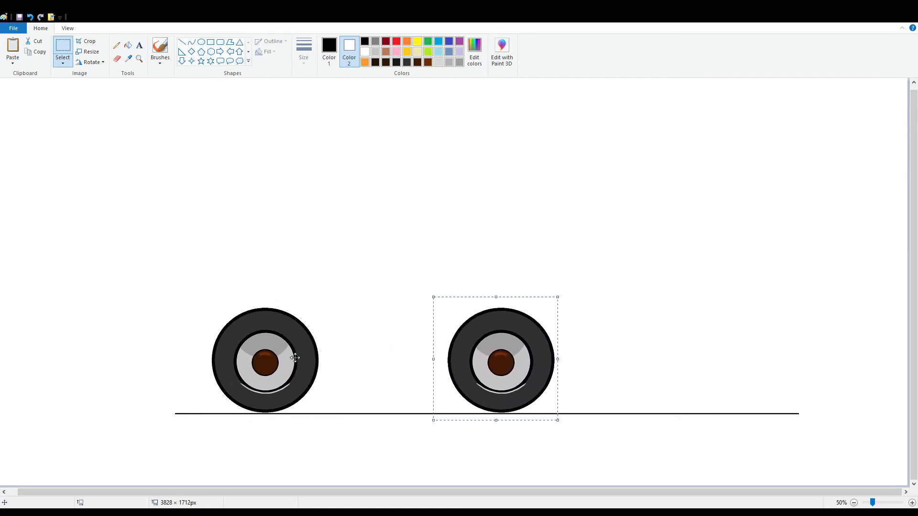
key(Right)
key(Right)
key(Right)
key(Right)
key(Right)
key(Right)
key(Right)
key(Right)
key(Right)
key(Right)
key(Right)
key(Right)
key(Right)
key(Right)
key(Right)
key(Right)
key(Right)
key(Right)
key(Right)
key(Right)
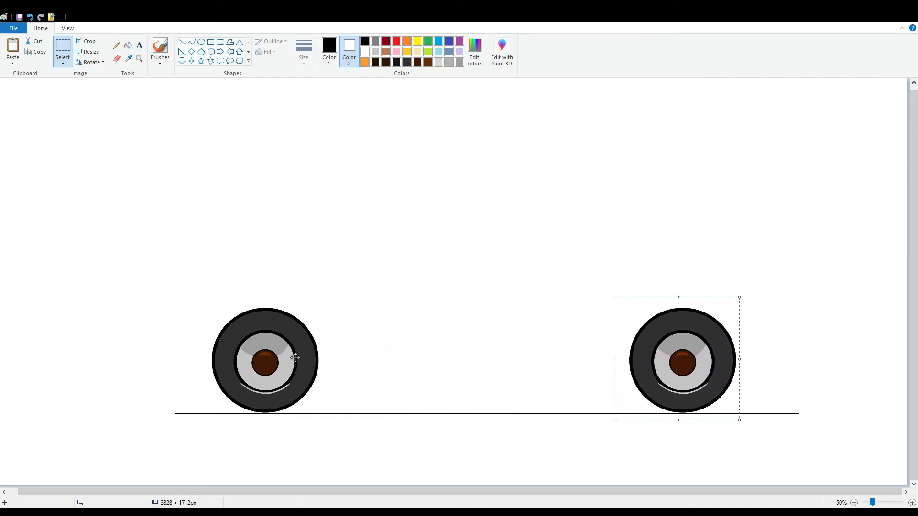
key(Escape)
Select both wheels together with the ground line and move them slightly left, then deselect them
drag(145, 255, 858, 449)
drag(726, 396, 690, 396)
click(860, 333)
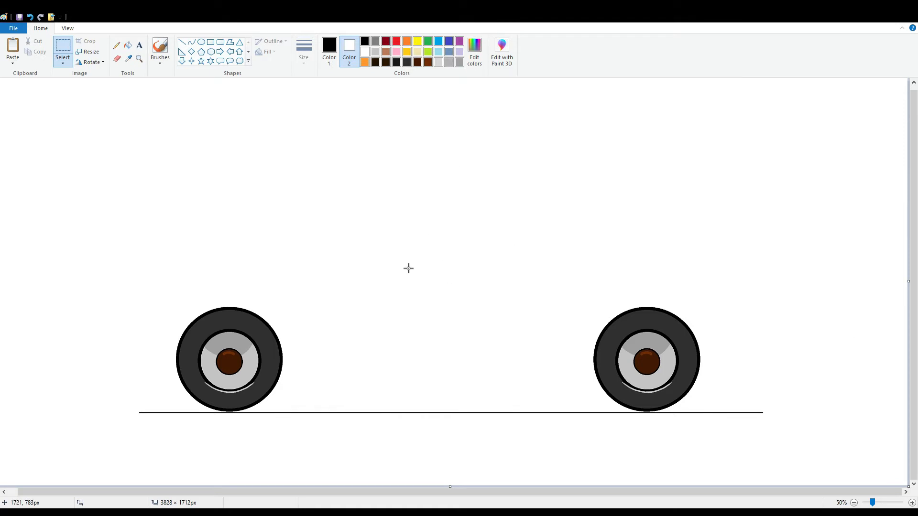
Draw a horizontal black line about 1189 px long between the two wheels and thicken it
click(181, 42)
drag(297, 374, 588, 393)
key(ctrl+plus)
key(ctrl+plus)
key(ctrl+plus)
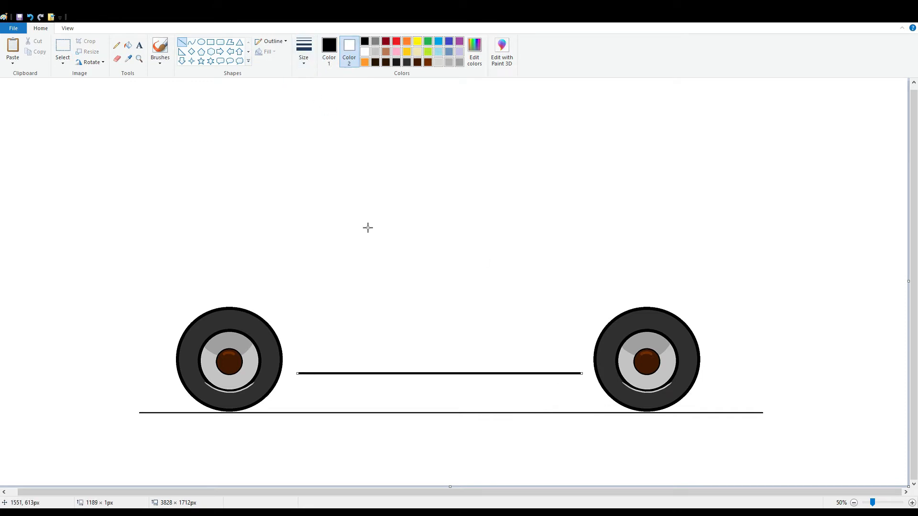
Draw a short curve about 36 × 101 px that bends the body line's left end upward beside the left wheel
click(192, 42)
click(885, 503)
scroll(625, 440, down, 5)
drag(196, 493, 398, 492)
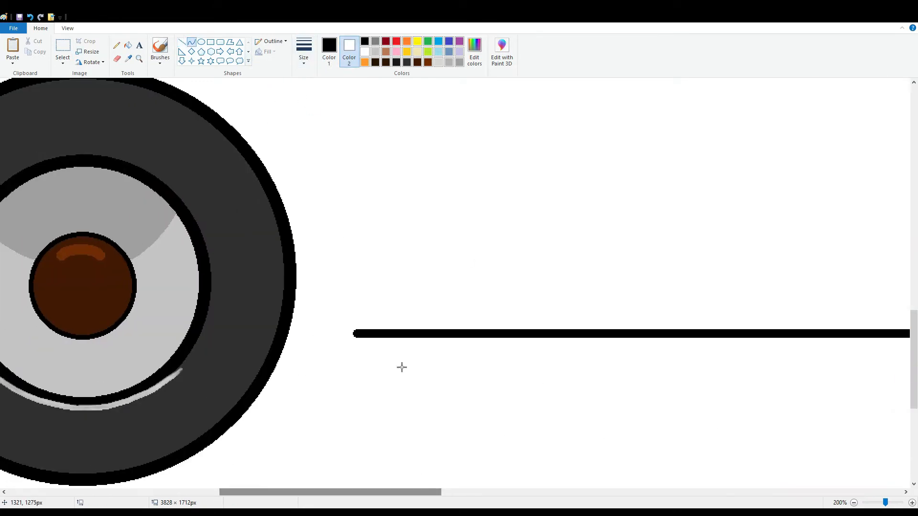
mouse_move(357, 333)
mouse_down()
mouse_move(326, 238)
mouse_move(337, 337)
mouse_up()
click(337, 337)
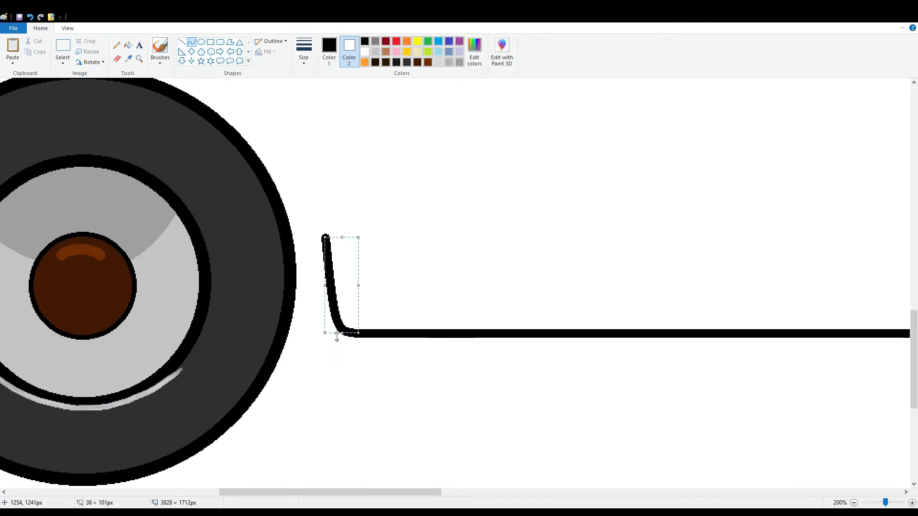
click(202, 252)
Try to draw a wheel arch over the left wheel from two curves, and undo it
drag(347, 492, 274, 493)
scroll(478, 407, up, 3)
drag(626, 340, 379, 144)
drag(603, 282, 616, 256)
mouse_move(531, 165)
mouse_down()
mouse_move(519, 143)
mouse_move(520, 151)
mouse_up()
mouse_move(380, 144)
mouse_down()
mouse_move(174, 263)
mouse_move(140, 369)
mouse_up()
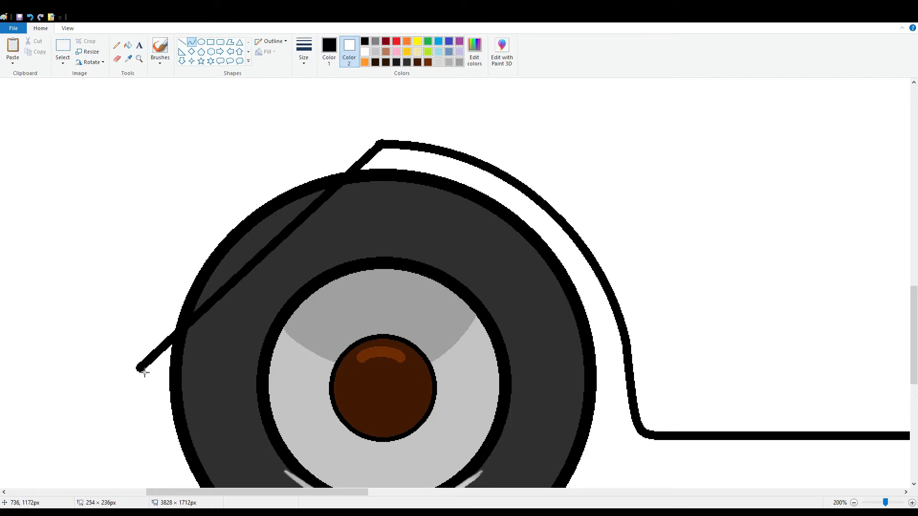
drag(287, 231, 272, 144)
drag(230, 209, 153, 207)
scroll(258, 213, down, 1)
scroll(283, 215, up, 1)
scroll(286, 214, down, 1)
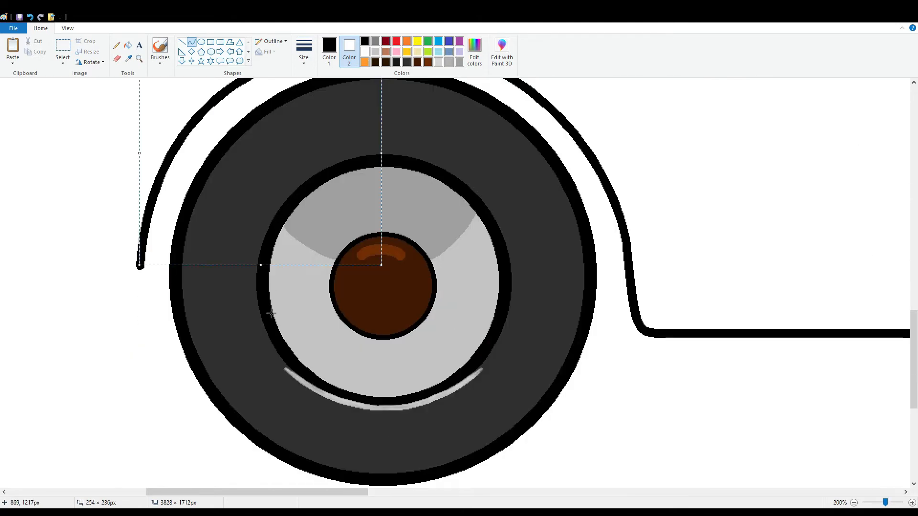
scroll(271, 313, up, 2)
click(800, 385)
ctrl+scroll(799, 385, down, 2)
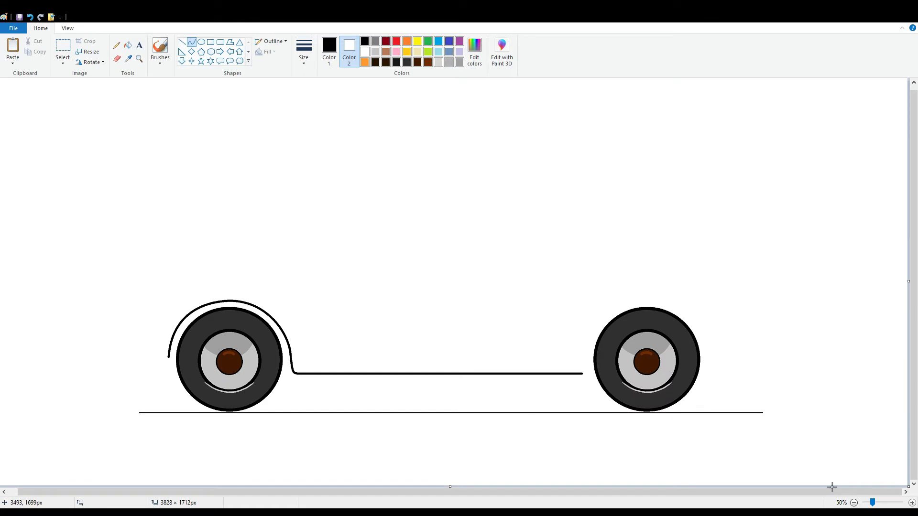
key(ctrl+z)
Draw an unfilled black circle slightly larger than the left tire around it, meeting the short body curve, discarding the misplaced attempts
ctrl+scroll(191, 253, up, 1)
click(202, 42)
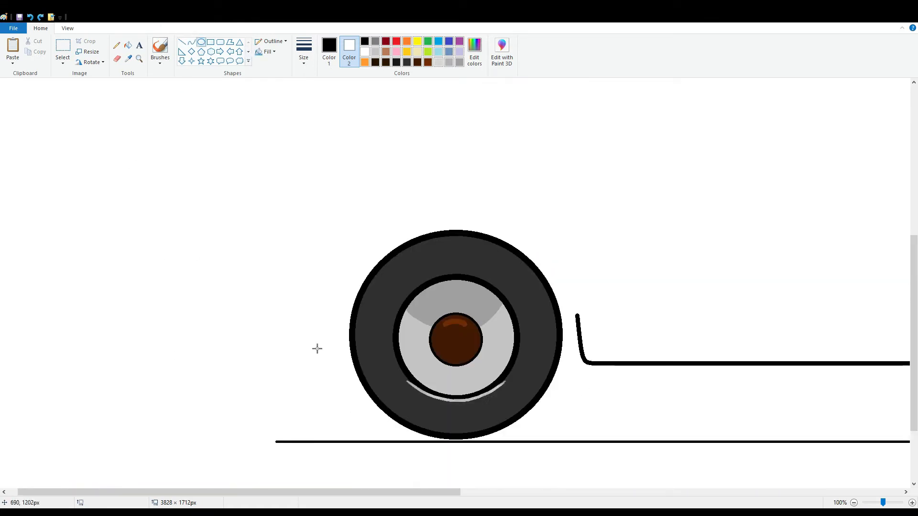
drag(351, 237, 593, 478)
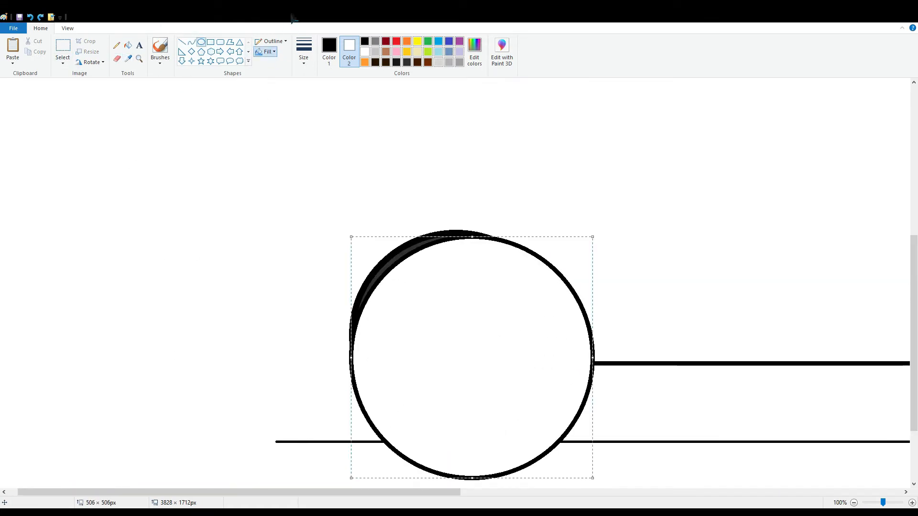
click(275, 63)
key(ctrl+z)
mouse_move(354, 221)
mouse_down()
mouse_move(586, 452)
mouse_move(572, 443)
mouse_move(575, 450)
mouse_up()
key(ctrl+z)
drag(582, 341, 580, 335)
drag(337, 332, 334, 332)
click(236, 199)
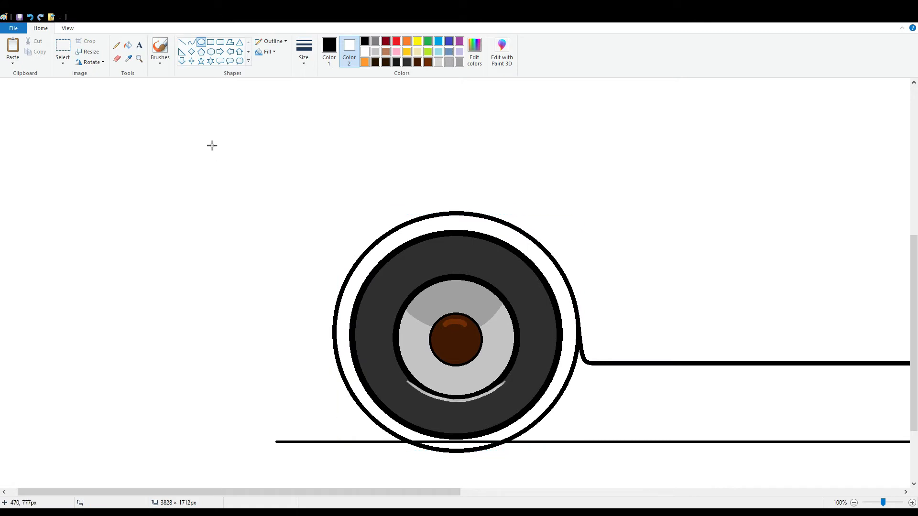
Erase small gaps in the circle on both sides below the hub and delete the part reaching below the ground line
click(117, 58)
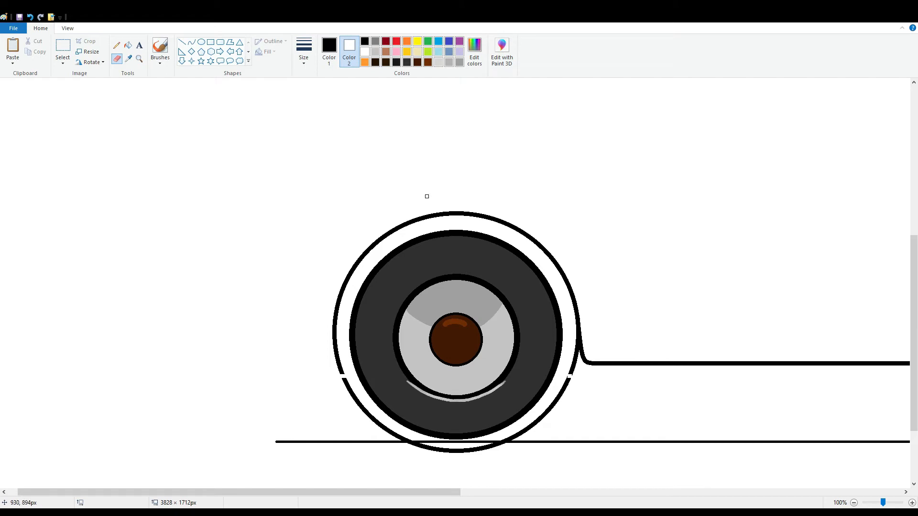
click(62, 48)
drag(581, 473, 391, 443)
key(Delete)
Separate the circle's lower arcs from the ground line and fill both arcs with white so only the wheel arch remains
click(117, 58)
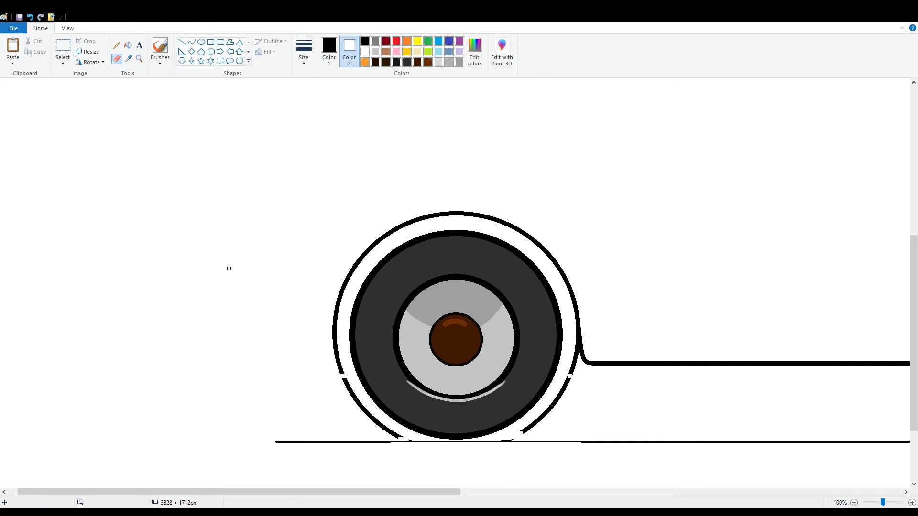
click(128, 45)
click(365, 51)
click(356, 405)
click(546, 417)
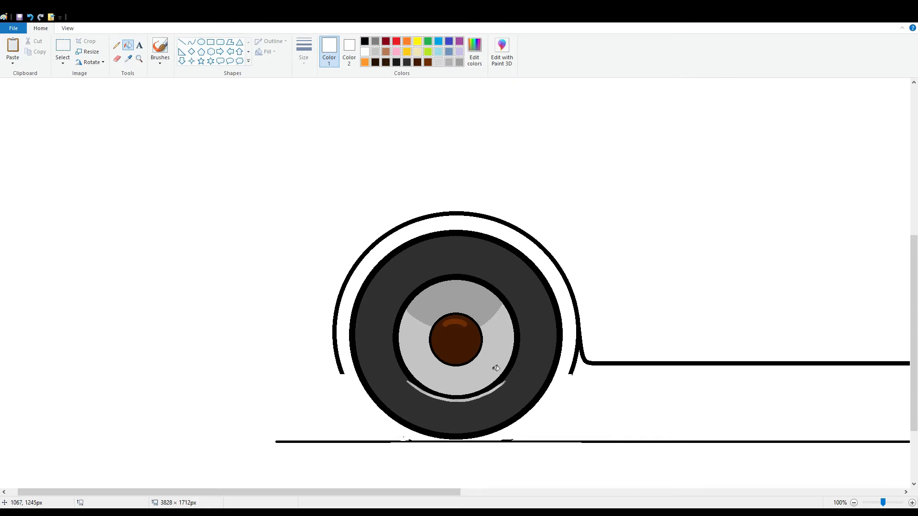
Enlarge the eraser and remove the arch's leftover end where it overlaps the short body curve
click(117, 59)
click(304, 57)
click(331, 133)
drag(571, 375, 573, 351)
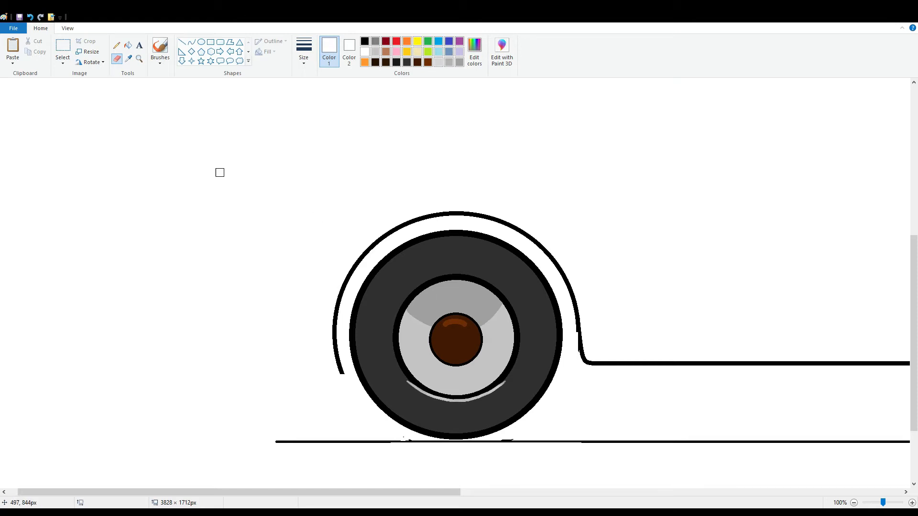
Select the left wheel arch, copy it, and position the pasted copy evenly around the right wheel
scroll(423, 413, down, 2)
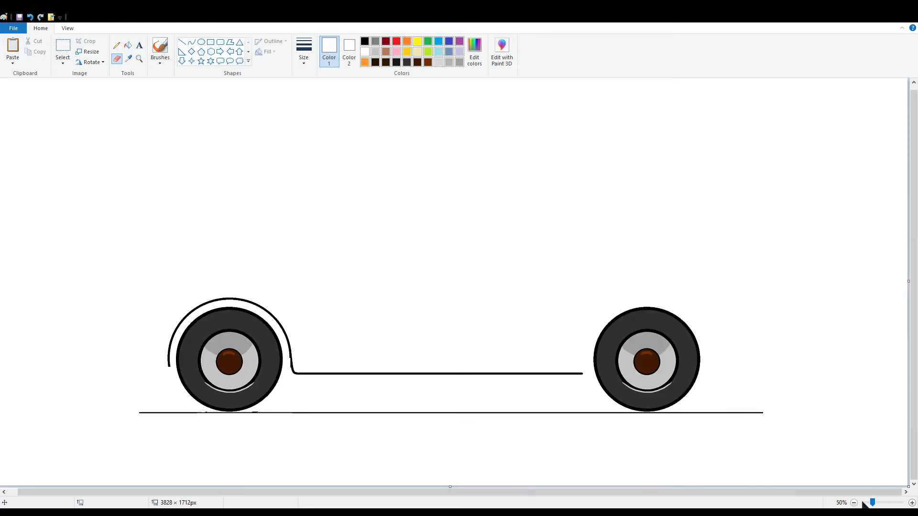
click(62, 63)
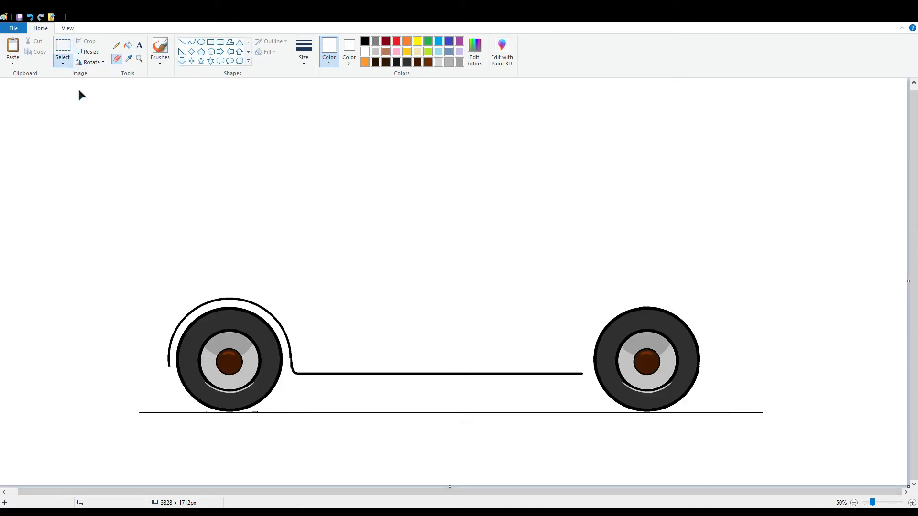
click(78, 91)
mouse_move(141, 319)
mouse_down()
mouse_move(174, 364)
mouse_move(227, 306)
mouse_move(286, 382)
mouse_move(142, 320)
mouse_up()
key(ctrl+c)
key(ctrl+v)
mouse_move(150, 199)
mouse_down()
mouse_move(721, 369)
mouse_move(707, 376)
mouse_up()
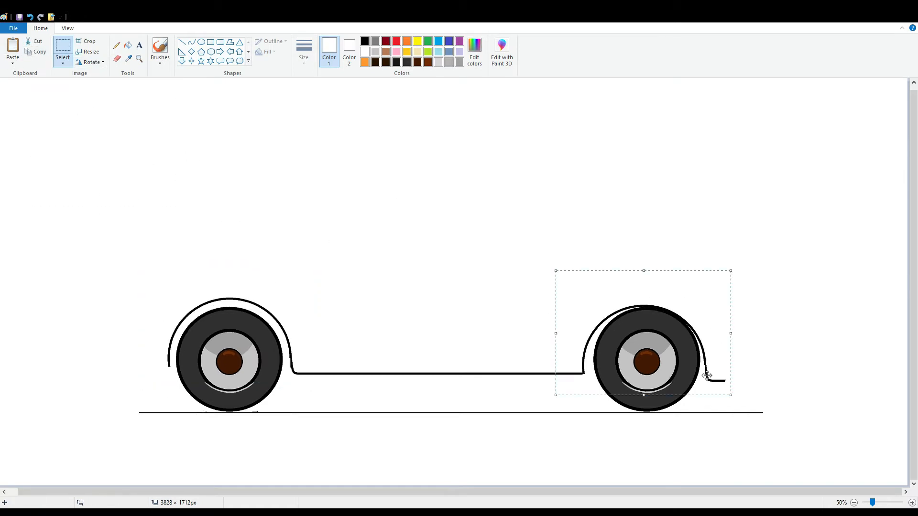
key(Left)
key(Left)
key(Left)
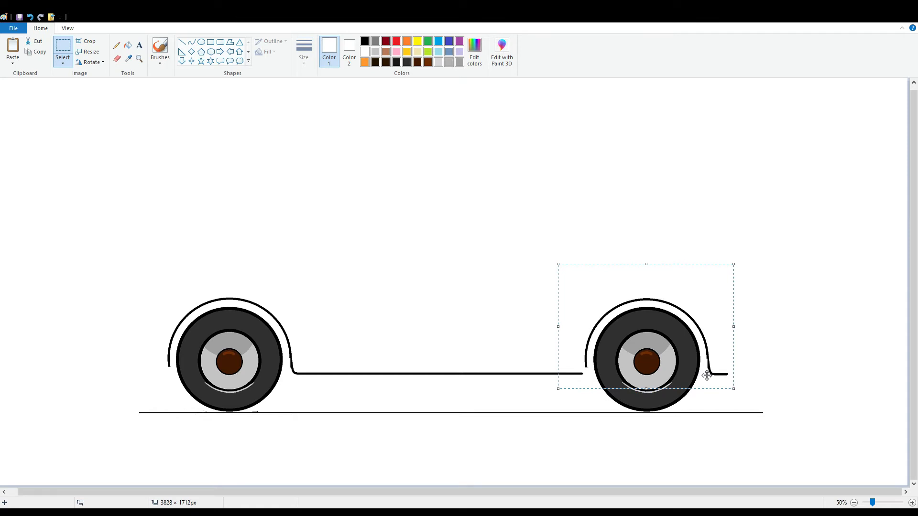
Draw a small black curve joining the body line's right end to the left end of the right wheel arch
click(191, 41)
click(364, 41)
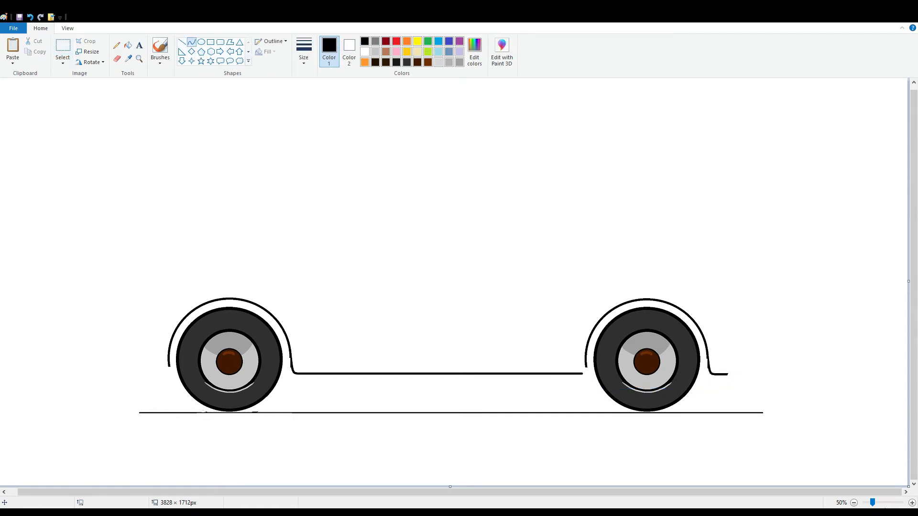
scroll(467, 455, up, 1)
mouse_move(776, 359)
mouse_down()
mouse_move(788, 350)
mouse_move(789, 357)
mouse_up()
click(745, 329)
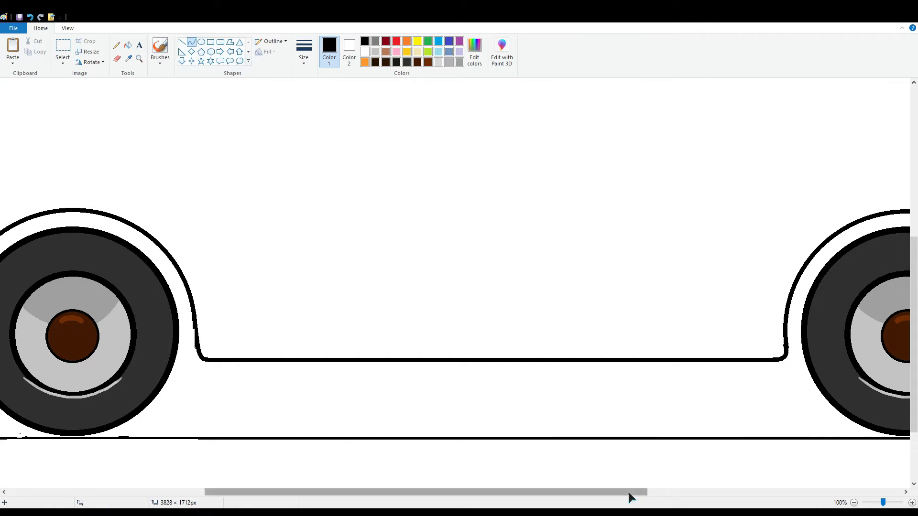
Extend the short body line right of the right wheel with a curve sloping up to the right, discarding the extra curve above it
drag(631, 494, 792, 495)
drag(684, 496, 755, 498)
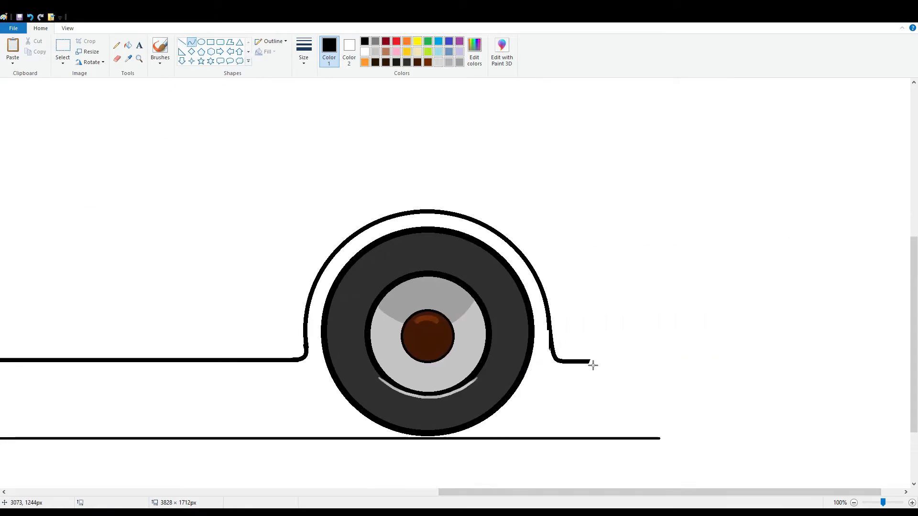
mouse_move(591, 362)
mouse_down()
mouse_move(656, 266)
mouse_move(631, 369)
mouse_move(625, 355)
mouse_up()
mouse_move(619, 292)
mouse_down()
mouse_move(620, 310)
mouse_move(638, 256)
mouse_up()
click(653, 315)
click(662, 287)
click(641, 256)
key(ctrl+z)
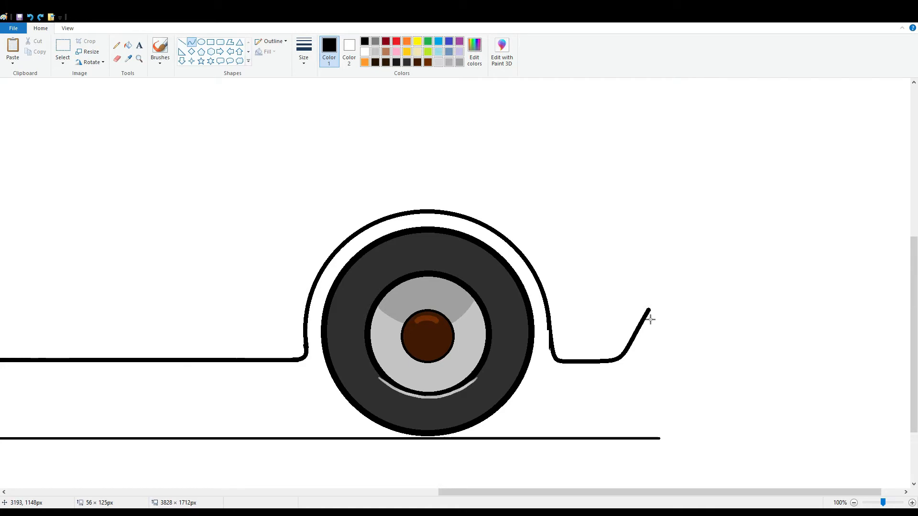
Draw a rounded edge from the slope's upper end leaning up to the left, and erase the excess at its upper end
drag(650, 316, 643, 258)
drag(648, 307, 659, 304)
click(658, 307)
click(117, 59)
mouse_move(639, 252)
mouse_down()
mouse_move(654, 287)
mouse_move(607, 212)
mouse_up()
Round off the body's upper right corner with a curve and draw a horizontal line about 193 px long back toward the wheel arch
click(191, 42)
mouse_move(628, 242)
mouse_down()
mouse_move(630, 215)
mouse_move(635, 230)
mouse_move(515, 224)
mouse_up()
click(629, 214)
click(181, 42)
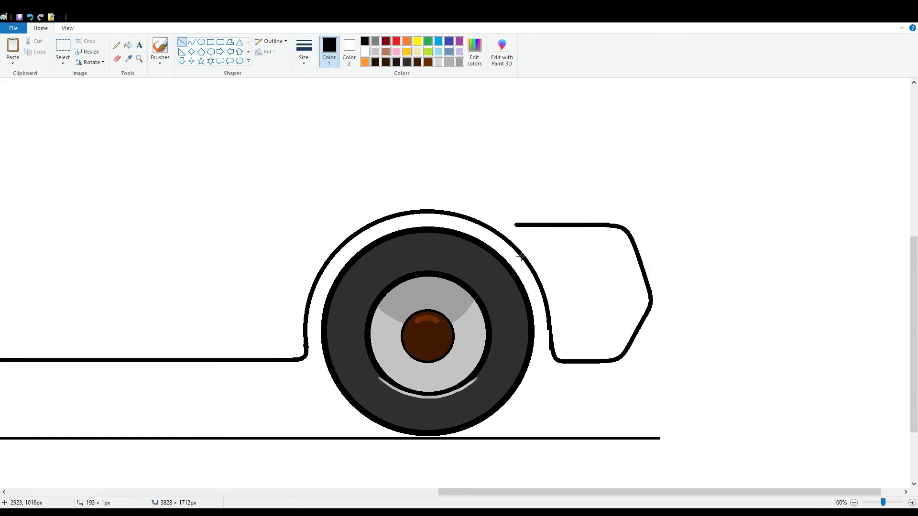
Connect the horizontal line's left end down to the wheel arch and draw a headlight outline with a slanted front edge above the line
key(Down)
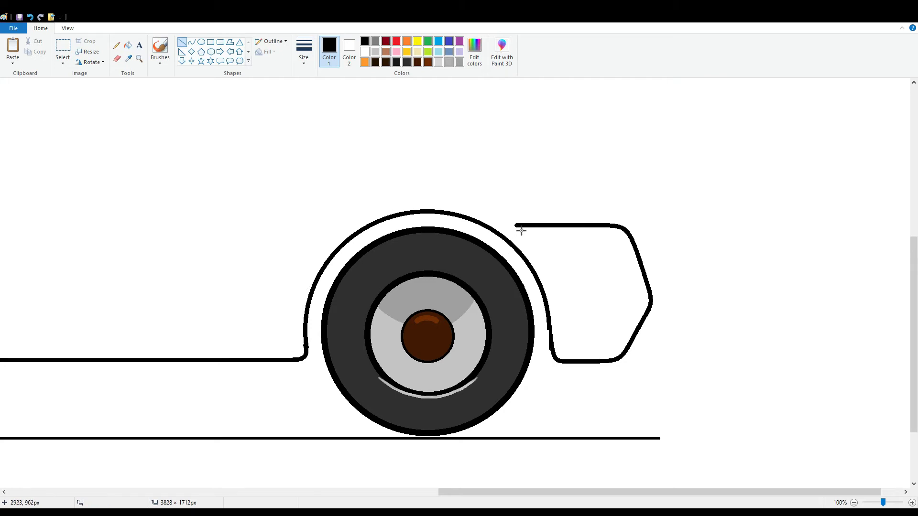
drag(515, 231, 515, 238)
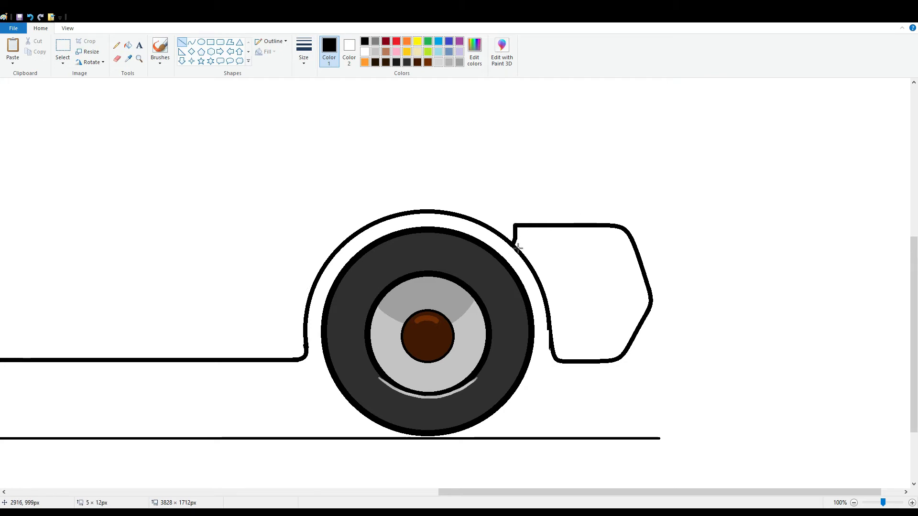
scroll(526, 215, up, 2)
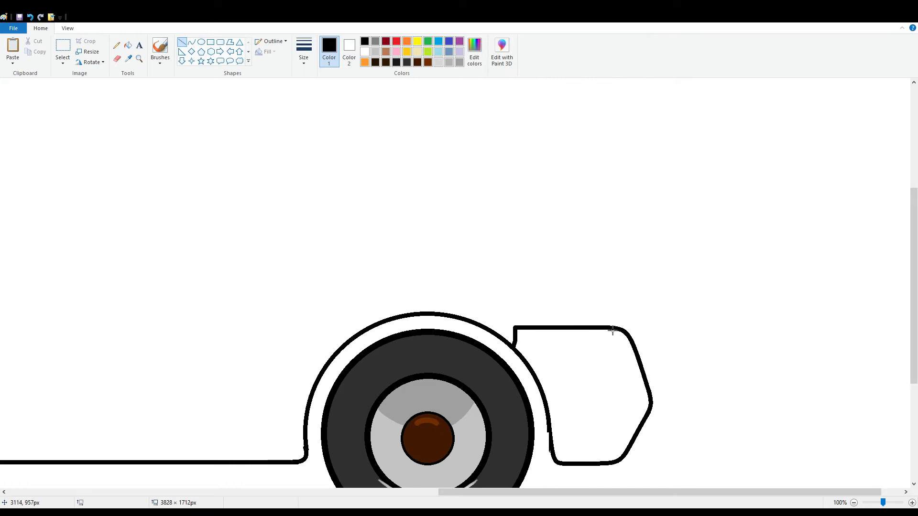
mouse_move(611, 325)
mouse_down()
mouse_move(599, 279)
mouse_move(528, 308)
mouse_move(515, 329)
mouse_up()
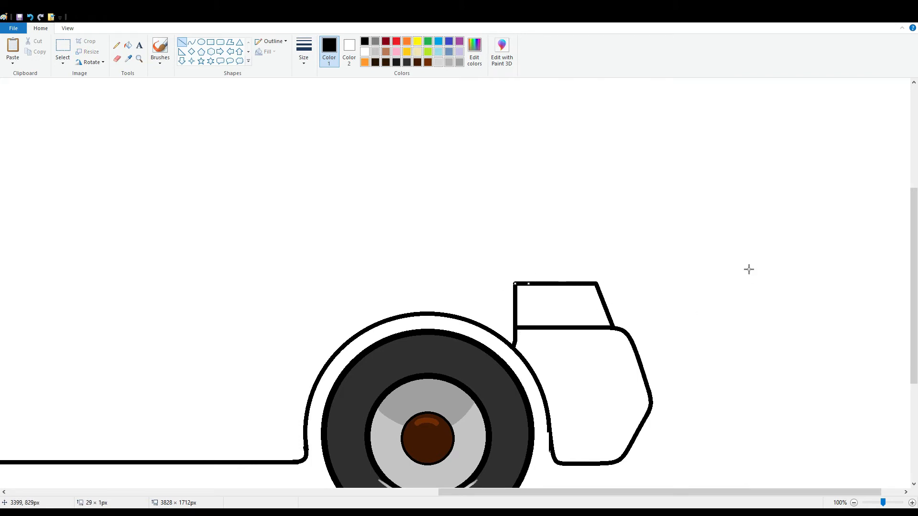
drag(601, 287, 449, 175)
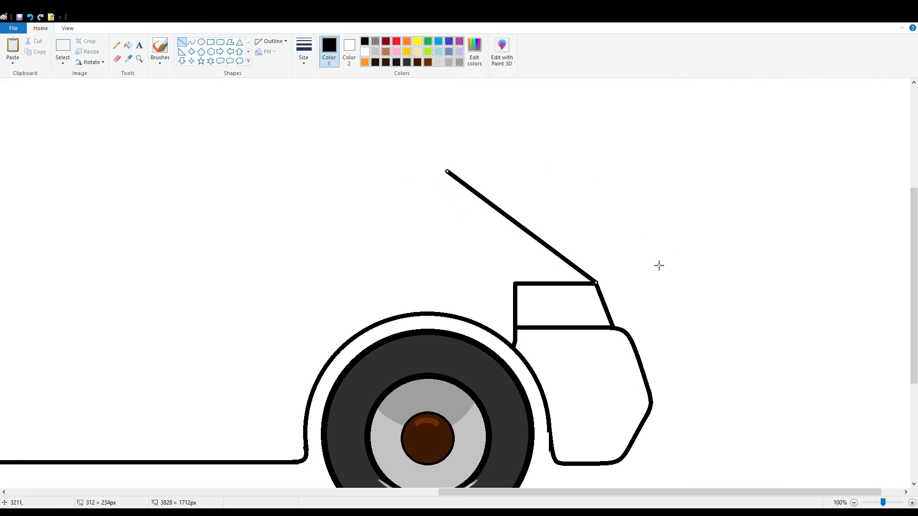
scroll(659, 266, down, 2)
key(ctrl+z)
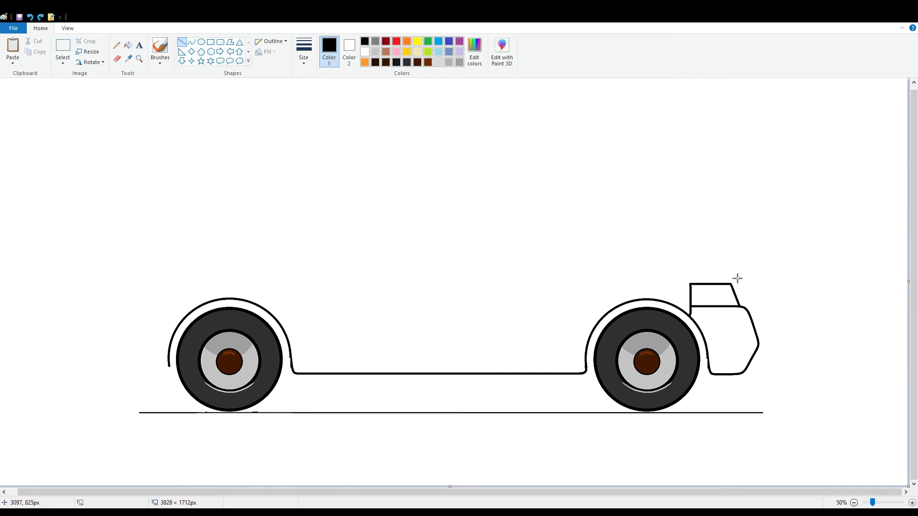
Draw a straight hood line spanning about 251 × 145 px from the headlight's upper right corner up to the left
drag(734, 287, 671, 250)
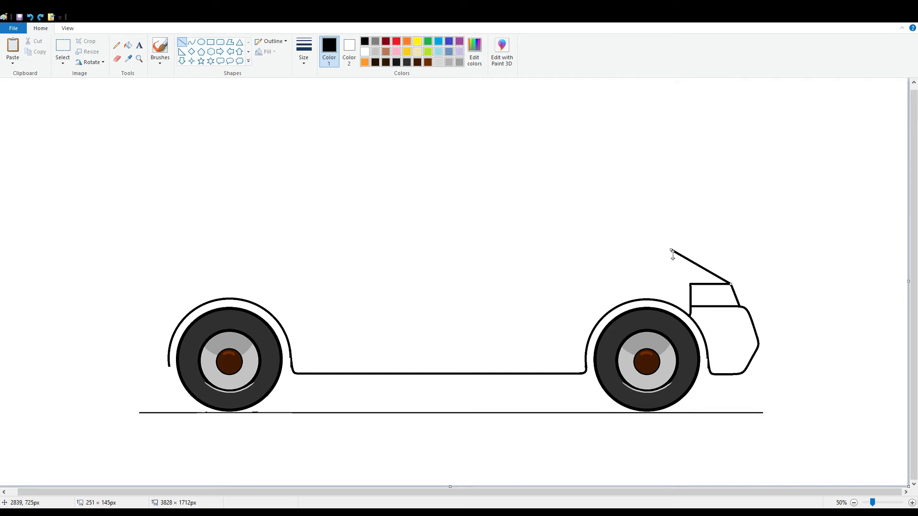
click(760, 229)
click(913, 503)
drag(390, 485, 715, 492)
key(ctrl+z)
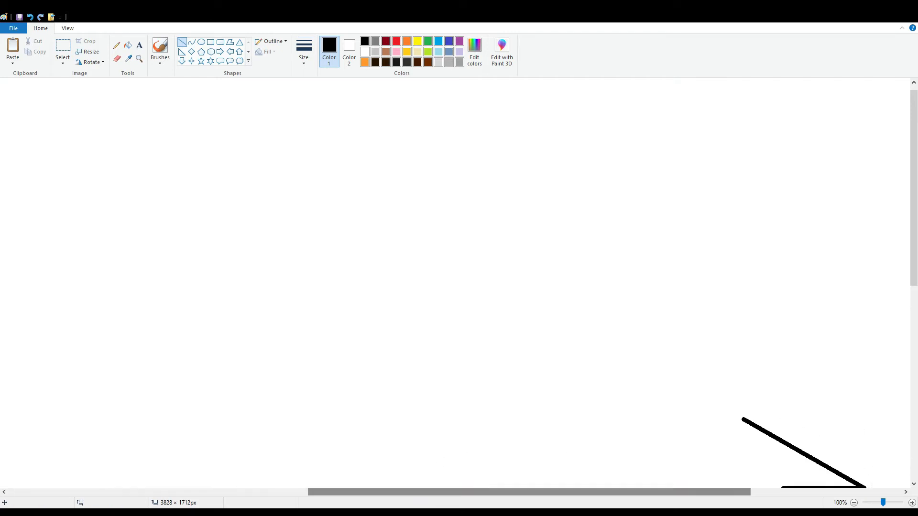
Draw a curved windshield line from the hood line's upper end up to the left, flattening out at roof height
scroll(710, 448, down, 4)
drag(537, 493, 566, 492)
scroll(554, 373, up, 4)
click(191, 42)
drag(689, 421, 413, 236)
drag(497, 249, 469, 277)
Outline a narrow four-sided windshield panel inside the body along the sloped windshield line using straight lines
scroll(469, 276, down, 2)
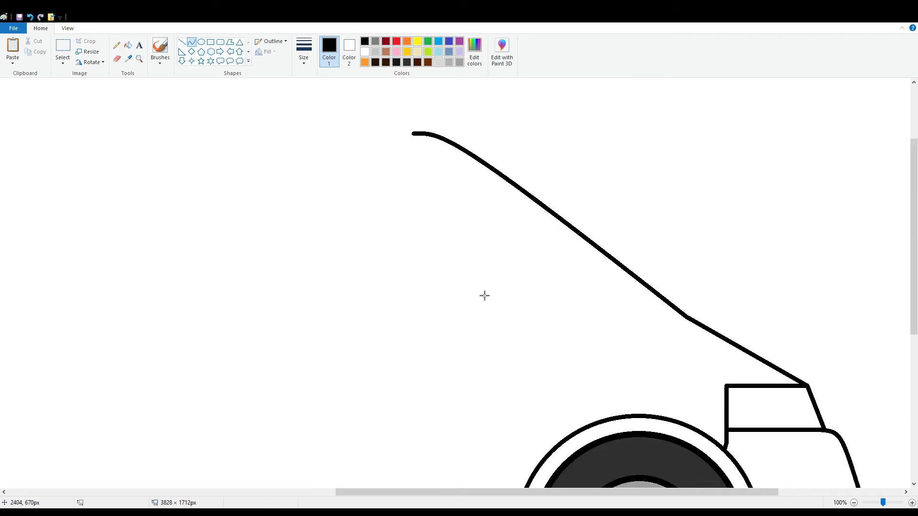
click(182, 42)
mouse_move(499, 174)
mouse_down()
mouse_move(455, 175)
mouse_move(599, 324)
mouse_move(687, 318)
mouse_up()
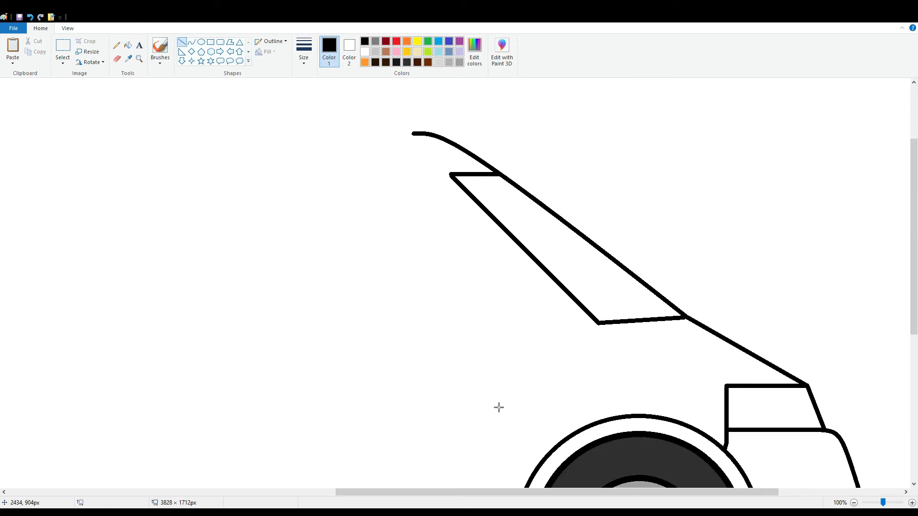
Draw a horizontal roof line about 1513 px long from the windshield curve's upper end toward the rear
drag(506, 492, 334, 493)
drag(775, 134, 52, 133)
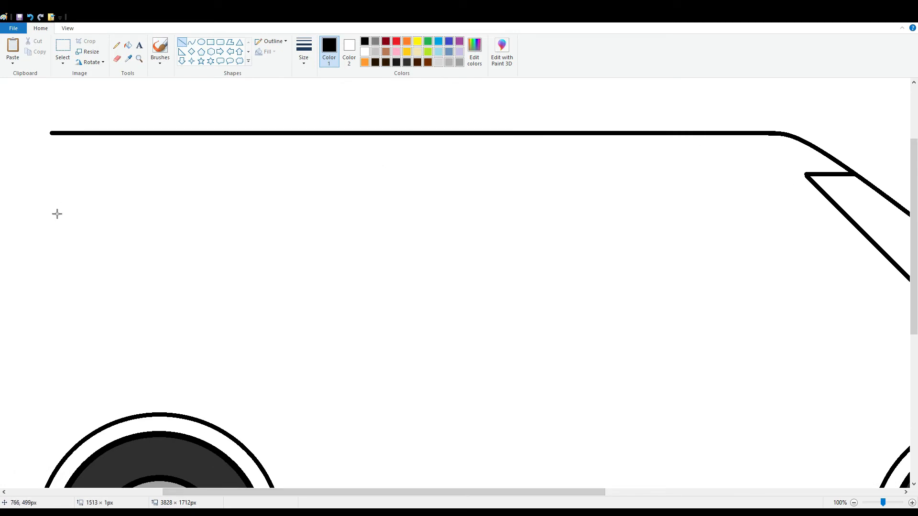
click(56, 211)
Draw a rear bumper outline with rounded corners behind the rear wheel, joined to the rear wheel arch
drag(374, 493, 295, 492)
scroll(295, 454, down, 1)
scroll(809, 453, up, 1)
drag(379, 492, 302, 492)
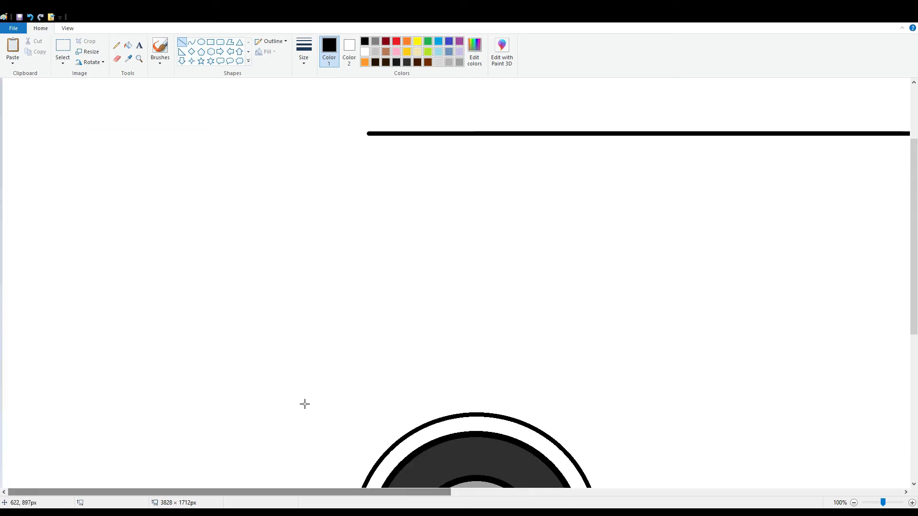
scroll(375, 347, down, 2)
mouse_move(356, 345)
mouse_down()
mouse_move(338, 365)
mouse_move(359, 368)
mouse_move(233, 353)
mouse_move(218, 349)
mouse_move(207, 313)
mouse_move(243, 295)
mouse_move(213, 291)
mouse_move(337, 302)
mouse_up()
click(210, 350)
click(211, 350)
click(218, 296)
click(299, 272)
Draw short straight lines bridging the gap between the rear wheel arch and the tire on both sides of the wheel
click(182, 42)
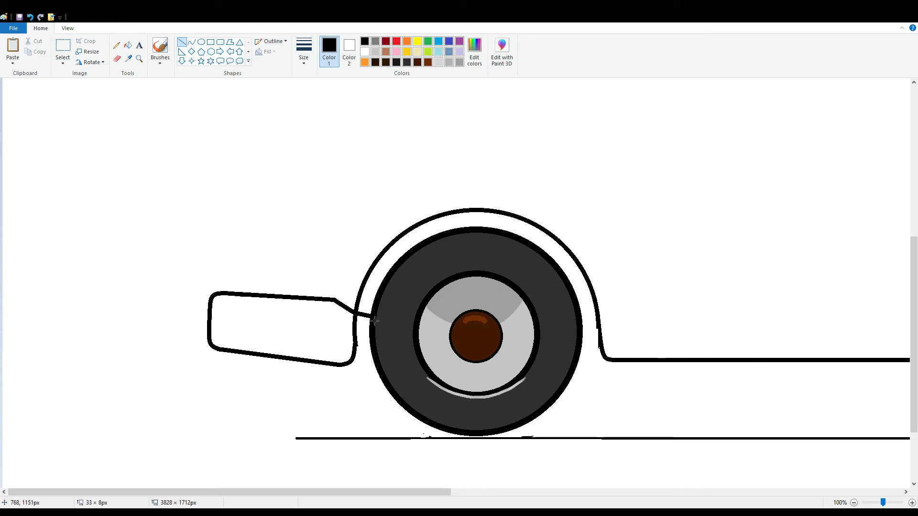
drag(582, 322, 598, 325)
scroll(632, 334, up, 2)
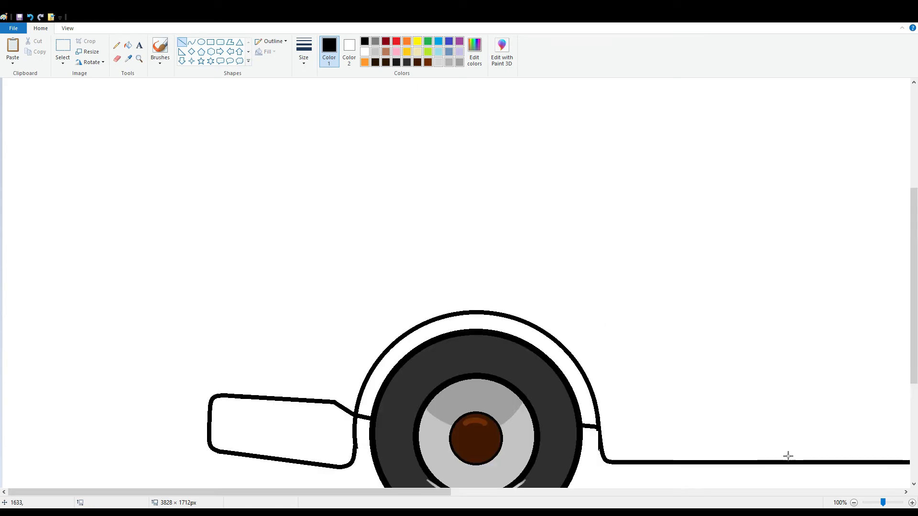
Round off the body's upper rear corner with a curve spanning about 291 × 283 px from the roof line's rear end
click(879, 503)
click(880, 502)
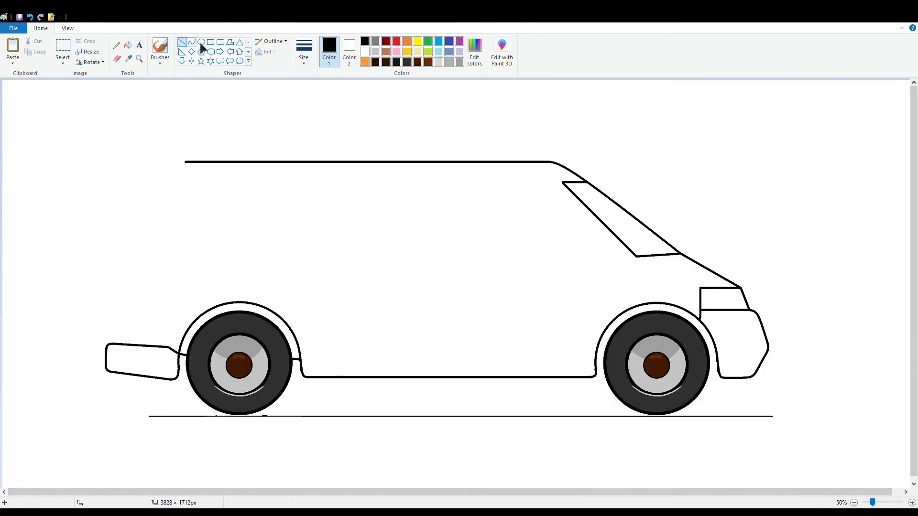
drag(189, 166, 117, 229)
drag(158, 171, 125, 164)
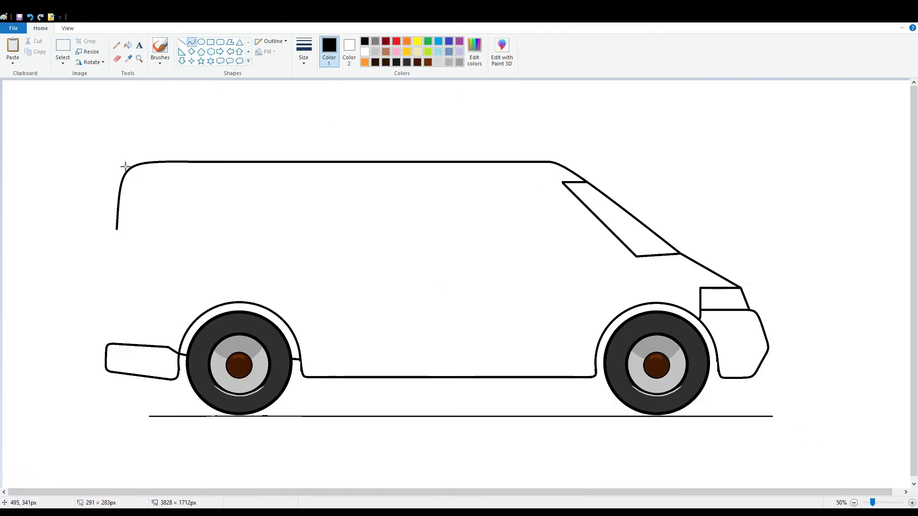
click(124, 164)
Draw a vertical rear body line from the corner curve's lower end down to the rear bumper
click(877, 503)
click(182, 42)
mouse_move(223, 169)
mouse_down()
mouse_move(238, 254)
mouse_move(223, 400)
mouse_up()
key(Right)
key(Right)
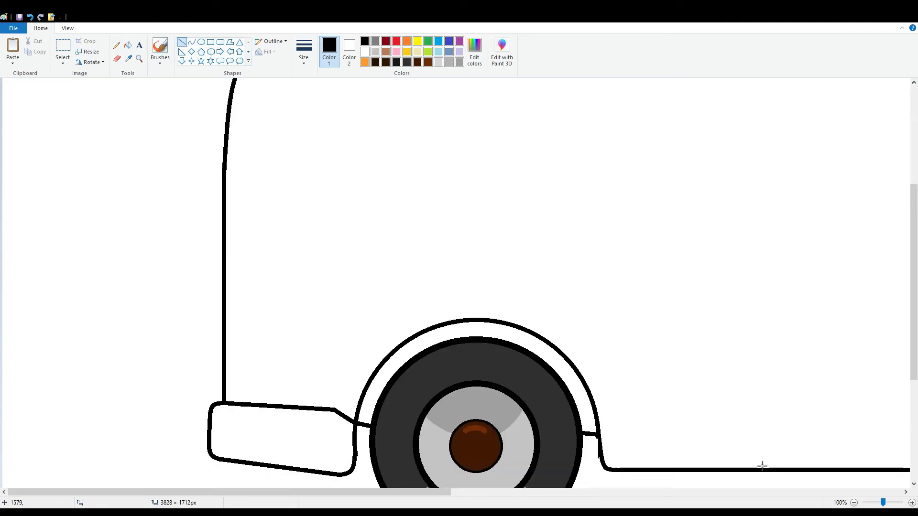
Draw the rear side window with a curved back edge, horizontal edges about 1093 and 1205 px long, and a 373 × 247 px rounded rectangle at its front
click(854, 503)
click(191, 41)
mouse_move(162, 186)
mouse_down()
mouse_move(201, 255)
mouse_move(194, 244)
mouse_up()
drag(178, 215, 161, 225)
click(182, 42)
drag(221, 257, 459, 324)
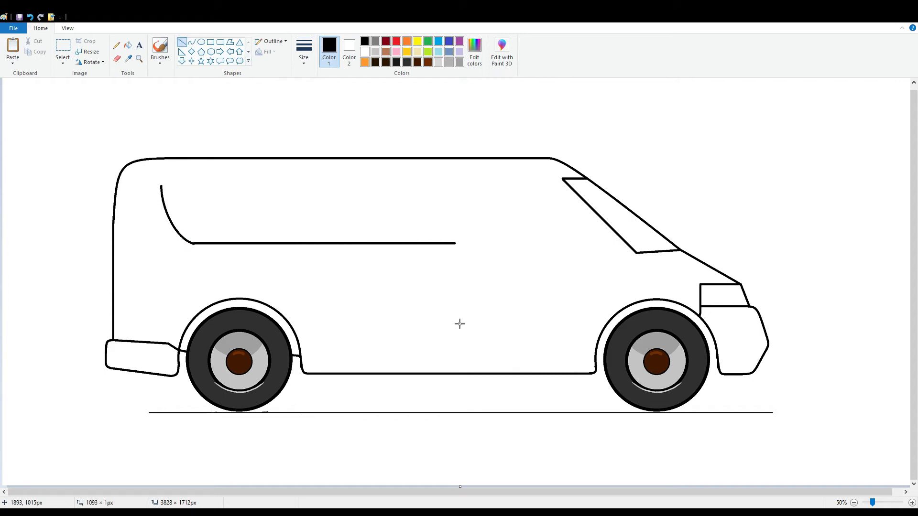
drag(165, 191, 453, 248)
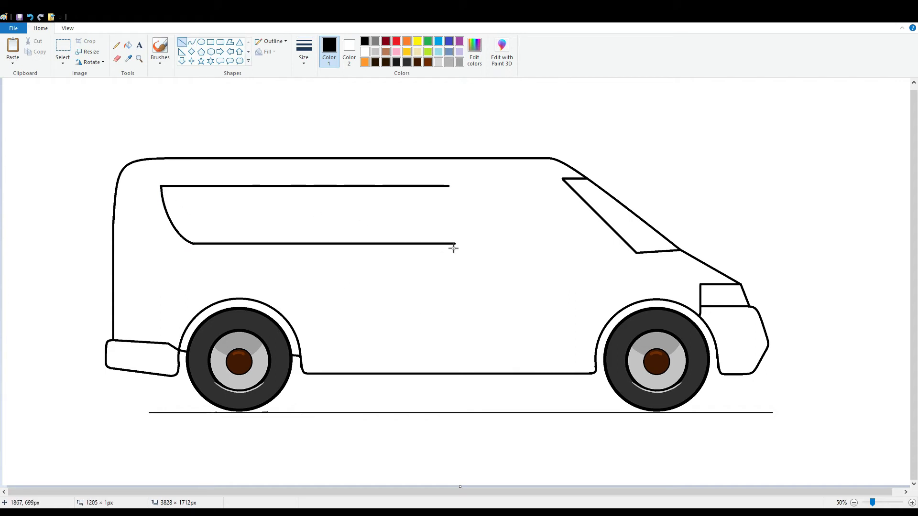
click(221, 42)
drag(371, 186, 460, 244)
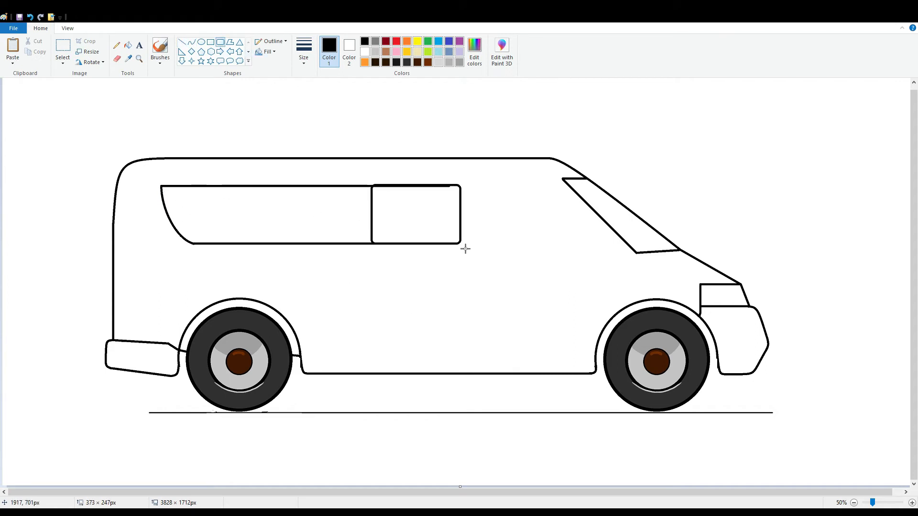
click(62, 46)
click(63, 46)
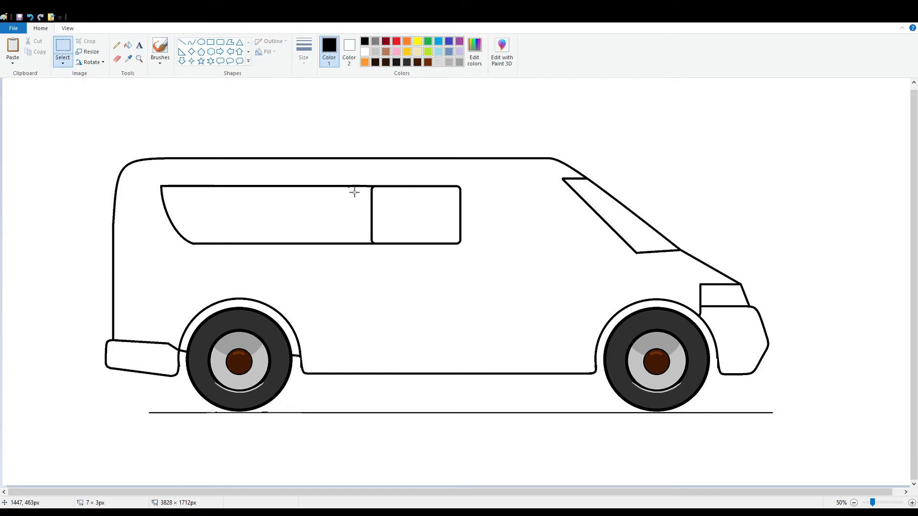
drag(409, 245, 411, 247)
key(Delete)
click(30, 17)
Select the rounded rectangle's left edge inside the rear side window and delete it
click(884, 503)
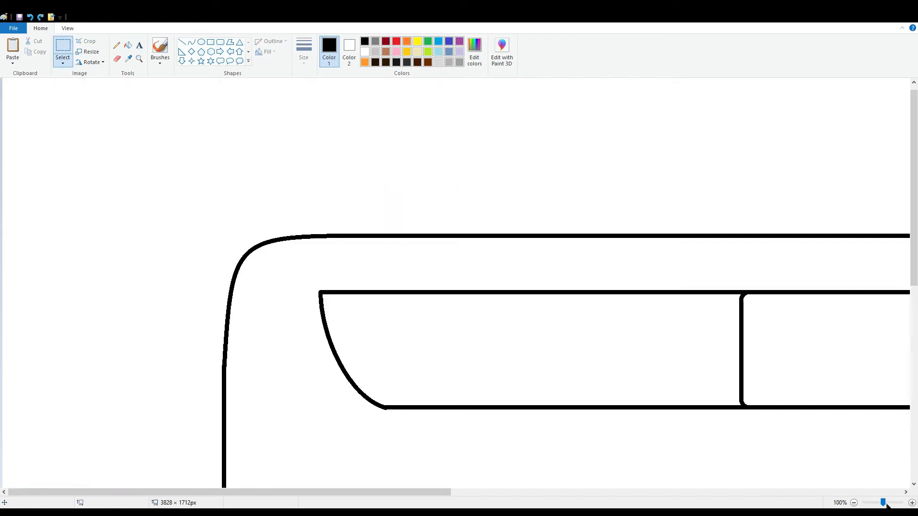
drag(432, 493, 591, 504)
drag(438, 373, 504, 375)
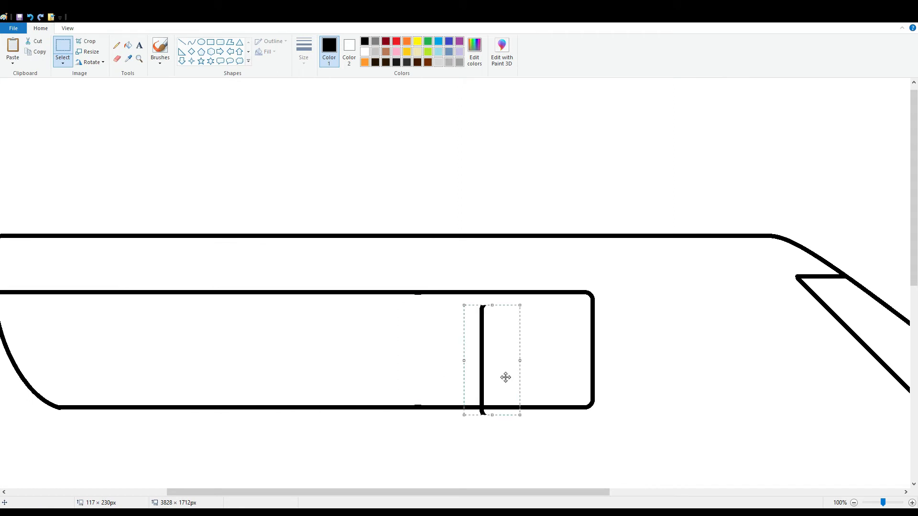
key(Delete)
Draw a small rounded square above the rear bumper, between the rear body line and the wheel arch
scroll(421, 349, down, 3)
drag(348, 497, 293, 497)
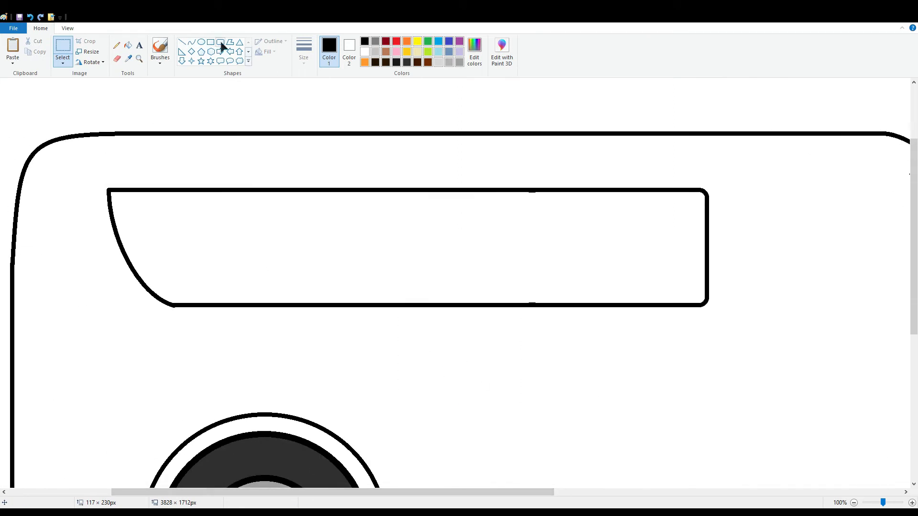
click(221, 43)
drag(63, 353, 107, 396)
scroll(91, 379, down, 4)
click(297, 384)
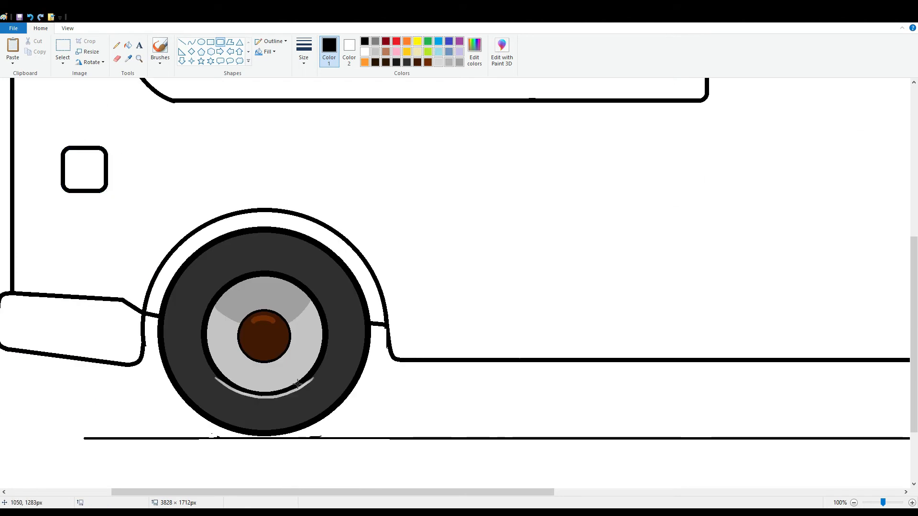
Draw short horizontal lines from the lower rear ends of both wheel arches toward the tires
click(181, 42)
drag(144, 357, 159, 358)
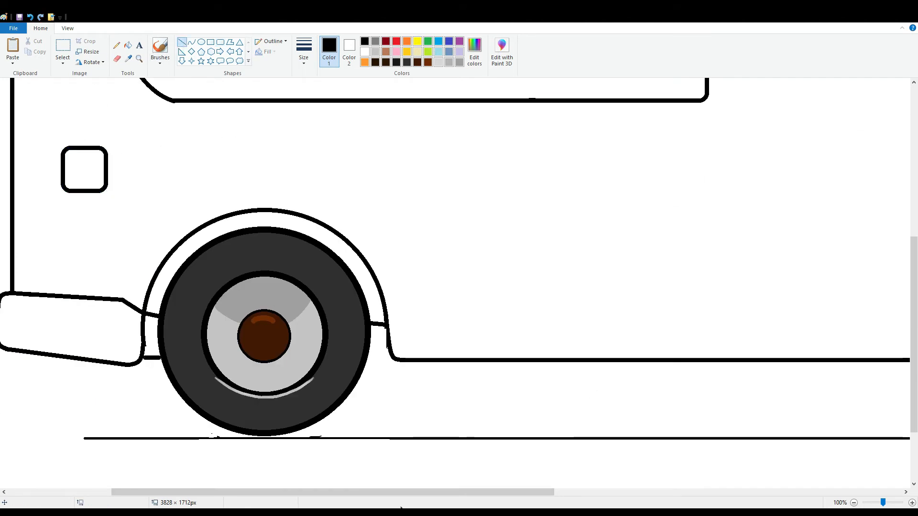
scroll(401, 352, right, 8)
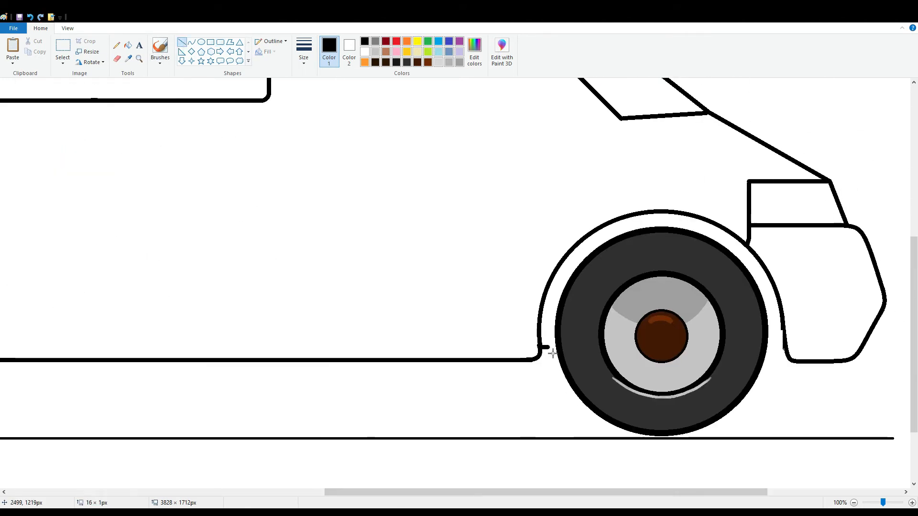
Draw a rounded rectangle ahead of the rear side window as the front window and delete its right end
scroll(720, 394, up, 4)
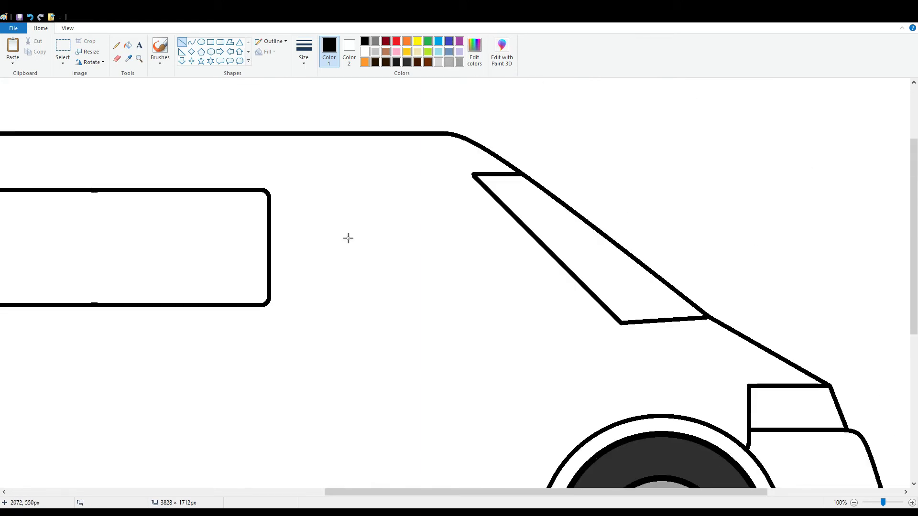
click(220, 42)
drag(290, 191, 452, 348)
click(62, 46)
drag(412, 187, 479, 356)
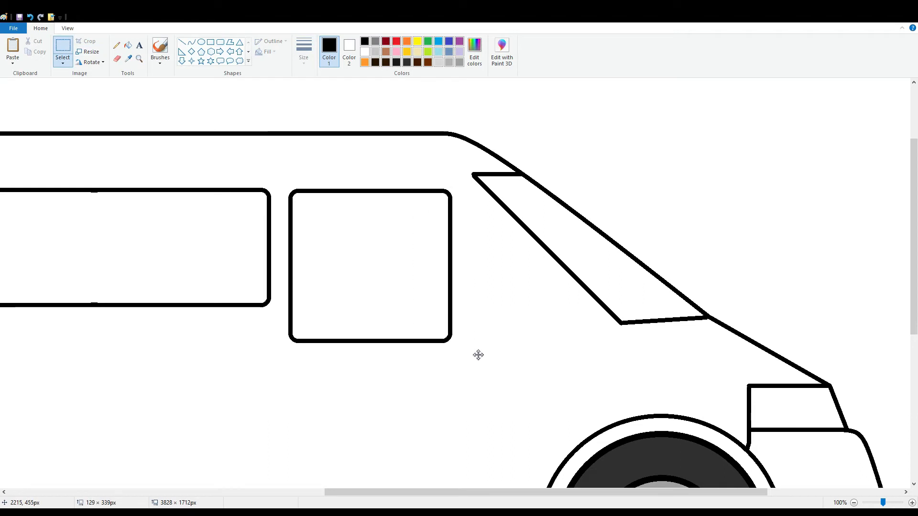
key(Delete)
Draw a curve from the front window's upper edge sloping down to the right, alongside the windshield panel
click(192, 42)
mouse_move(415, 194)
mouse_down()
mouse_move(488, 291)
mouse_move(531, 325)
mouse_up()
drag(479, 236, 447, 197)
drag(531, 258, 573, 274)
click(507, 393)
Extend the front window's lower edge to the right and join it to the sloped edge with a small curve spanning about 30 × 33 px
click(182, 42)
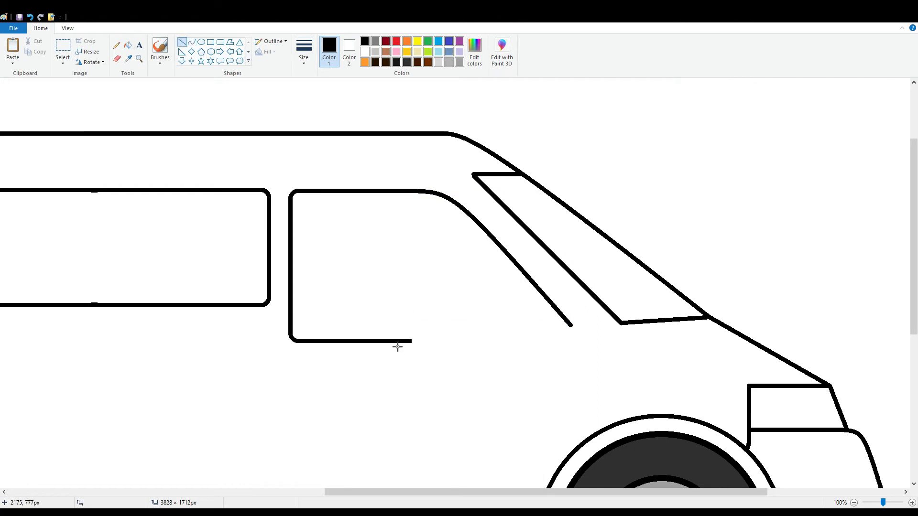
drag(397, 342, 542, 342)
click(568, 396)
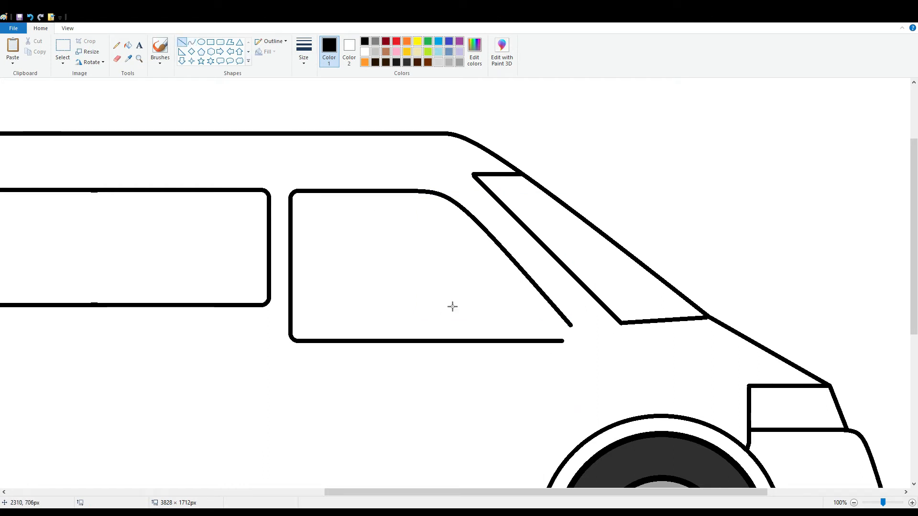
click(192, 42)
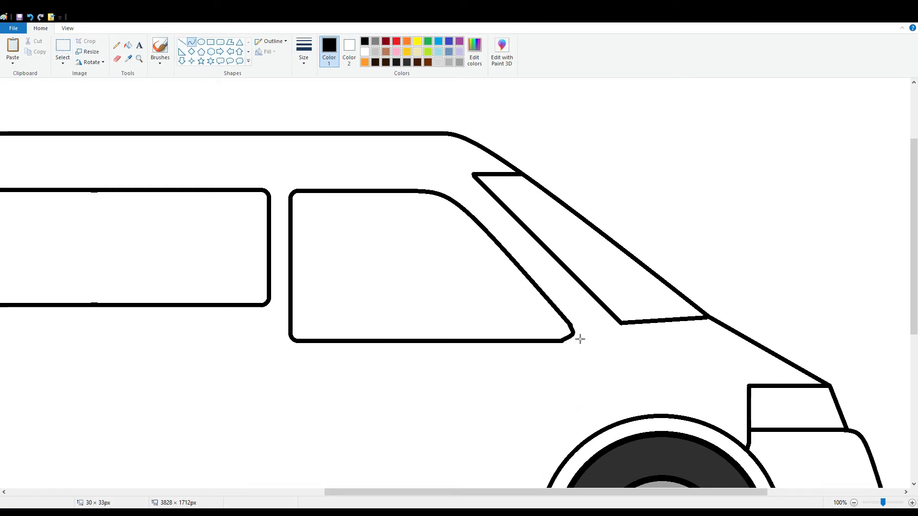
Redraw the small curve that rounds the front window's lower front corner
mouse_move(580, 339)
mouse_down()
mouse_move(579, 349)
mouse_move(566, 346)
mouse_up()
key(ctrl+z)
drag(574, 341, 588, 343)
drag(588, 343, 584, 347)
Select the front window's lower portion, about 631 × 282 px, and move it up and slightly to the left
click(66, 62)
click(79, 94)
mouse_move(287, 276)
mouse_down()
mouse_move(449, 283)
mouse_move(295, 323)
mouse_move(287, 276)
mouse_up()
mouse_move(278, 283)
mouse_down()
mouse_move(553, 278)
mouse_move(298, 276)
mouse_move(279, 293)
mouse_move(590, 303)
mouse_move(312, 272)
mouse_move(281, 288)
mouse_move(279, 310)
mouse_up()
key(Up)
key(Up)
key(Up)
key(Up)
key(Up)
key(Up)
key(Up)
key(Up)
key(Up)
key(Up)
key(Up)
key(Up)
key(Up)
key(Up)
key(Up)
key(Up)
key(Up)
key(Up)
key(Up)
key(Up)
key(Left)
key(Left)
key(Left)
key(Left)
key(Left)
key(Left)
key(Left)
key(Left)
key(Left)
key(Left)
key(Left)
key(Left)
key(Left)
key(Left)
key(Left)
key(Left)
key(Left)
key(Left)
key(Left)
key(Up)
key(Up)
key(Up)
key(Up)
key(Up)
key(Up)
key(Up)
key(Up)
key(Up)
key(Up)
key(Up)
key(Up)
key(Up)
key(Up)
key(Up)
key(Up)
key(Up)
key(Up)
key(Up)
key(Up)
key(Down)
key(Down)
key(Down)
key(Down)
key(Down)
key(Down)
key(Down)
key(Down)
key(Down)
key(Down)
key(Down)
key(Down)
key(Down)
key(Down)
key(Down)
key(Down)
key(Down)
key(Down)
key(Down)
key(Down)
key(Down)
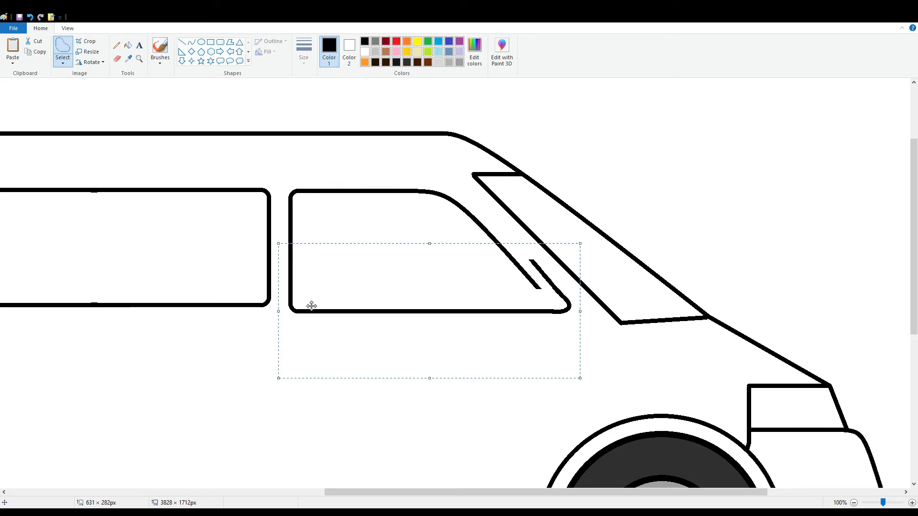
Narrow the selected window portion to about 586 px and align it with the window's vertical and sloped edges
drag(580, 311, 563, 311)
key(Up)
key(Up)
key(Up)
key(Up)
key(Up)
key(Up)
key(Left)
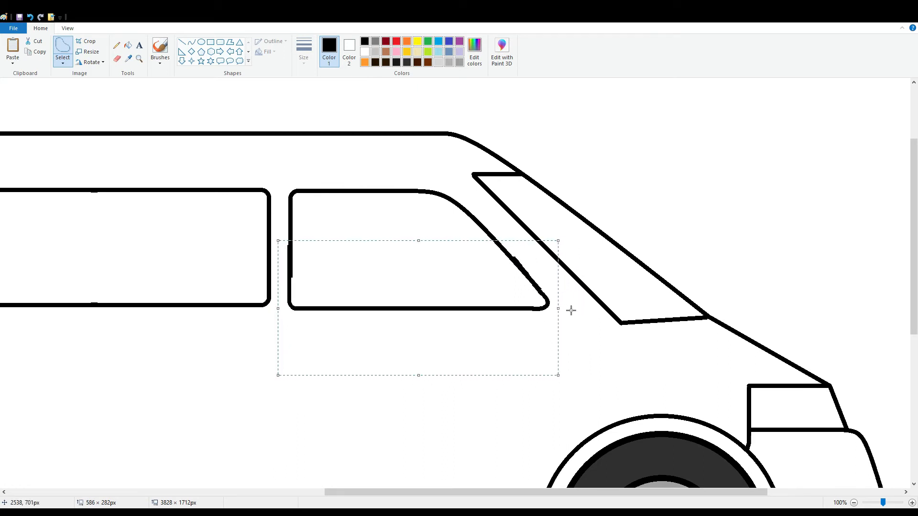
key(Right)
key(Right)
click(562, 332)
Cover the excess black along the front window's sloped edge with a white straight line spanning about 66 × 58 px
click(182, 42)
click(365, 51)
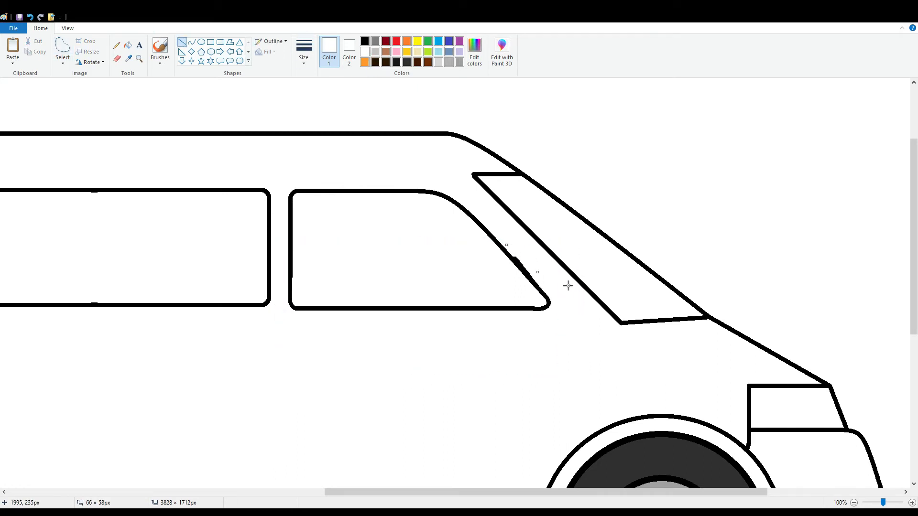
drag(538, 272, 546, 283)
click(499, 207)
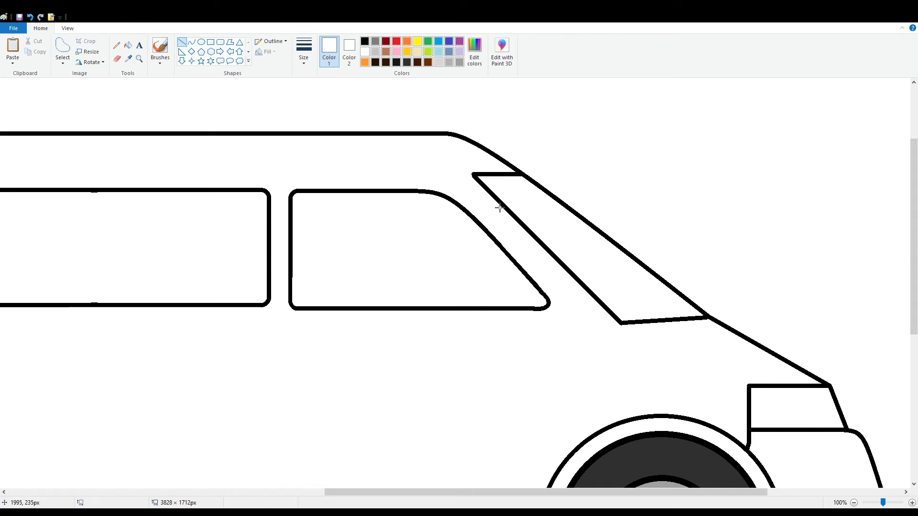
Try to draw a black curved arch inside the front window, and undo it
click(192, 42)
click(365, 41)
mouse_move(323, 218)
mouse_down()
mouse_move(315, 223)
mouse_move(418, 255)
mouse_move(464, 308)
mouse_up()
drag(414, 232, 408, 211)
drag(436, 230, 447, 237)
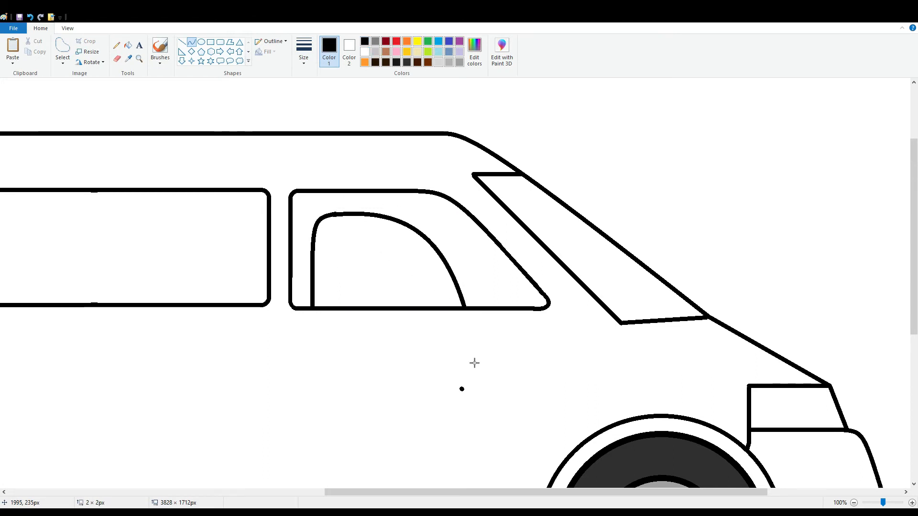
key(ctrl+z)
key(ctrl+z)
Try to draw a curved door edge running down from below the front window's rear corner, and undo it
scroll(551, 443, down, 5)
drag(290, 126, 341, 348)
drag(310, 317, 290, 349)
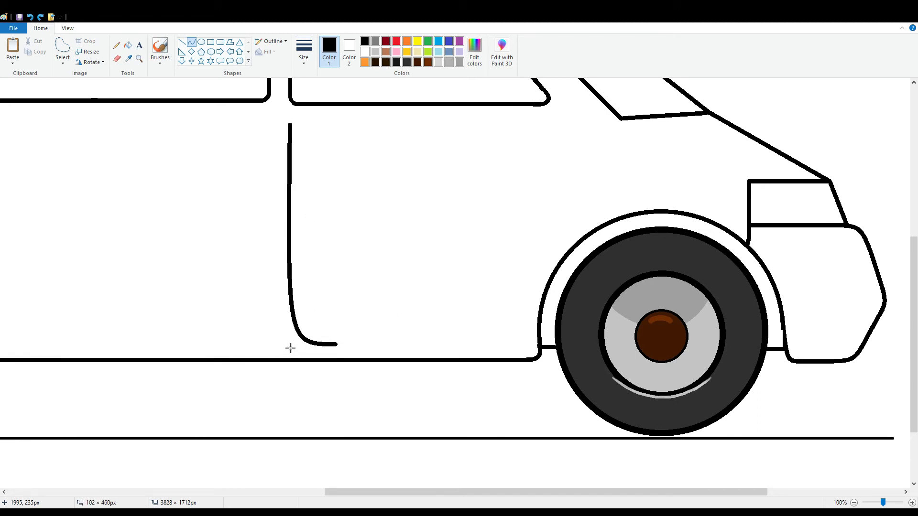
key(ctrl+z)
Draw a side mirror at the front window's lower front corner and a door handle below the window from rounded rectangles
scroll(285, 325, up, 4)
click(221, 42)
mouse_move(507, 300)
mouse_down()
mouse_move(543, 334)
mouse_move(543, 315)
mouse_move(553, 330)
mouse_up()
mouse_move(316, 359)
mouse_down()
mouse_move(378, 377)
mouse_move(367, 372)
mouse_up()
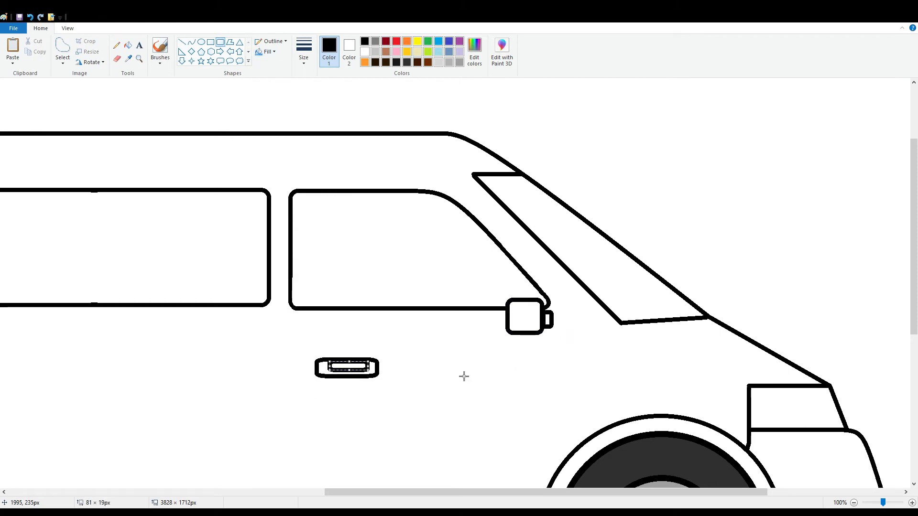
Draw a rounded square fuel flap on the rear side panel, between the rear window and the bumper
drag(468, 492, 289, 492)
scroll(315, 360, down, 2)
drag(404, 492, 266, 492)
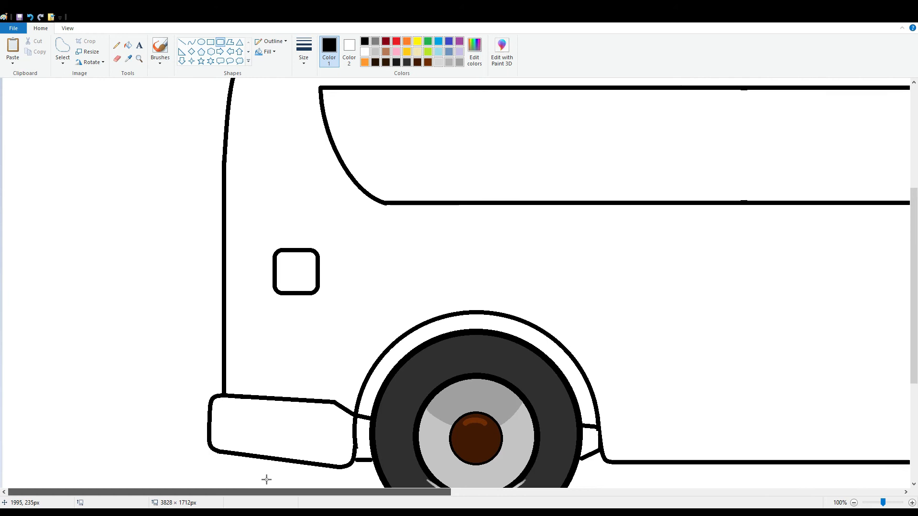
Outline a taillight on the van's rear edge with straight lines and a curved lower corner about 50 × 50 px
click(183, 43)
mouse_move(225, 282)
mouse_down()
mouse_move(248, 311)
mouse_move(244, 283)
mouse_move(249, 357)
mouse_move(225, 381)
mouse_move(252, 374)
mouse_up()
click(287, 317)
click(192, 42)
click(255, 367)
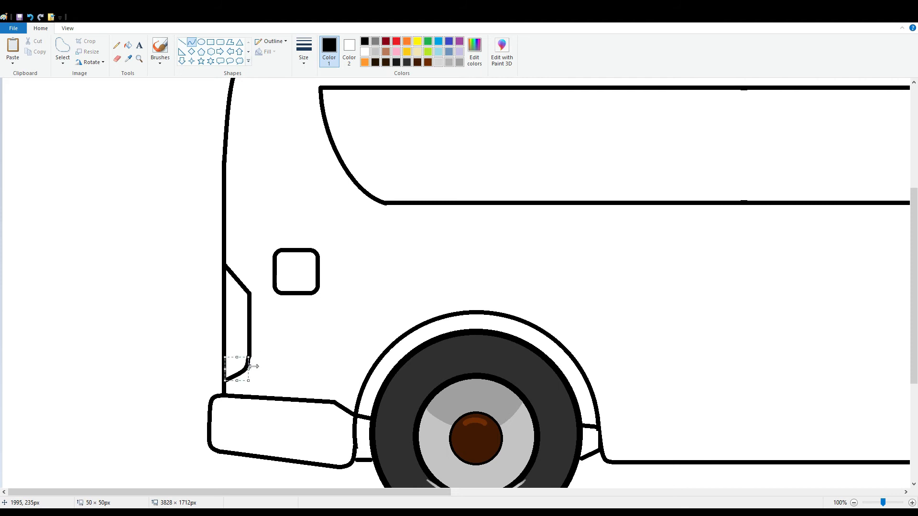
click(364, 297)
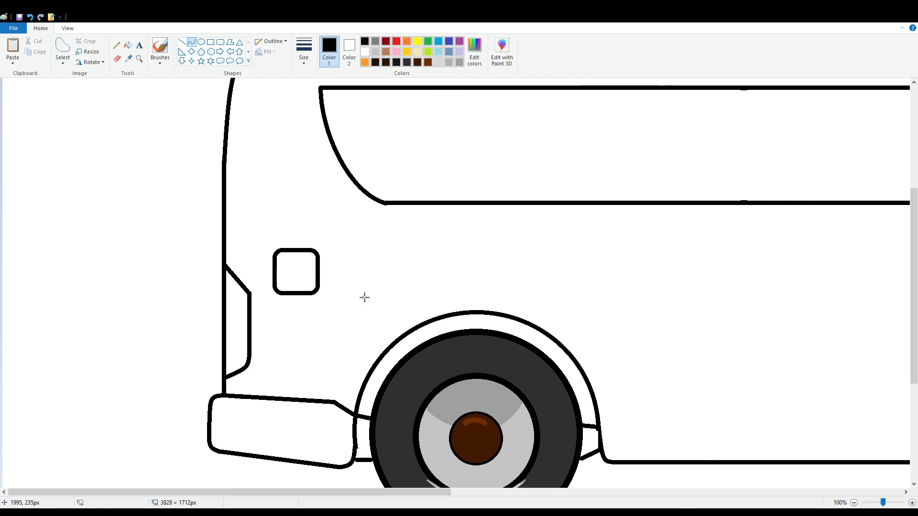
Fill the taillight with a custom dark red
click(127, 45)
click(396, 41)
click(238, 325)
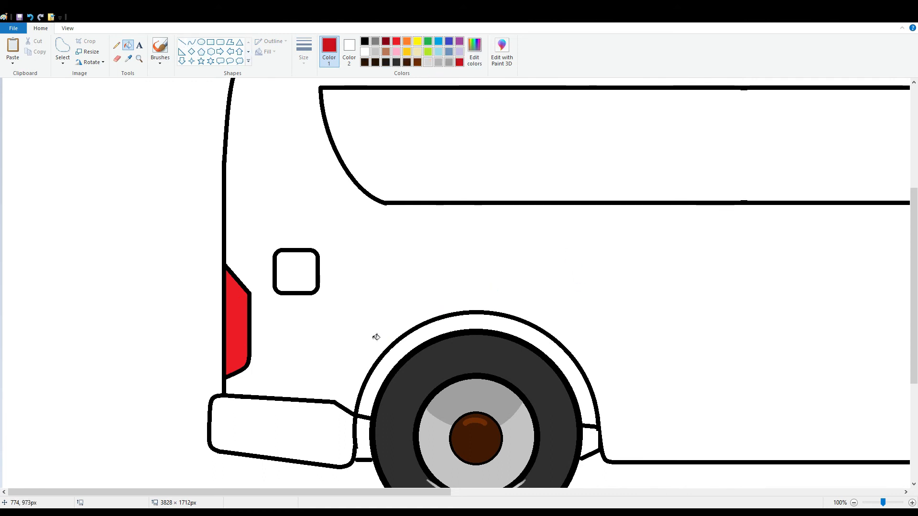
click(238, 330)
Draw a bright red outline just inside the taillight's edges and fill the enclosed area with the same red
click(182, 42)
mouse_move(231, 287)
mouse_down()
mouse_move(244, 299)
mouse_move(244, 353)
mouse_up()
click(191, 42)
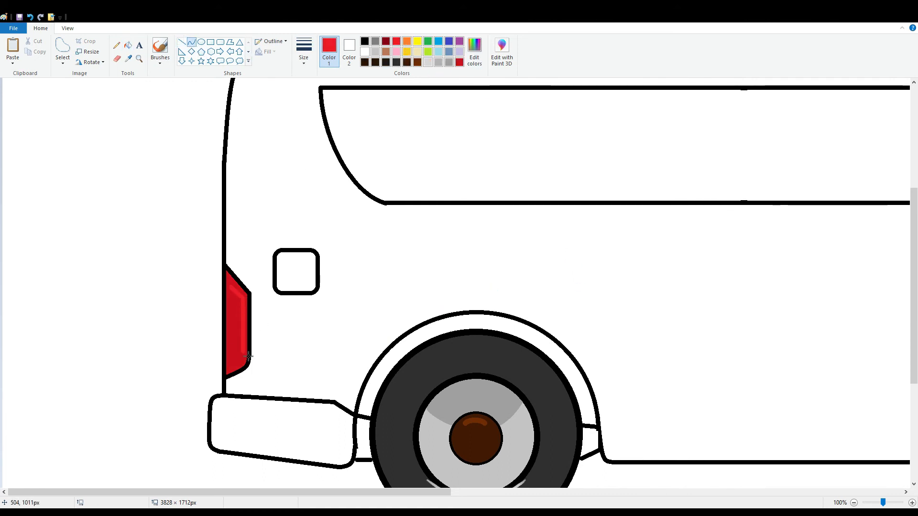
click(890, 502)
drag(484, 317, 457, 353)
click(486, 340)
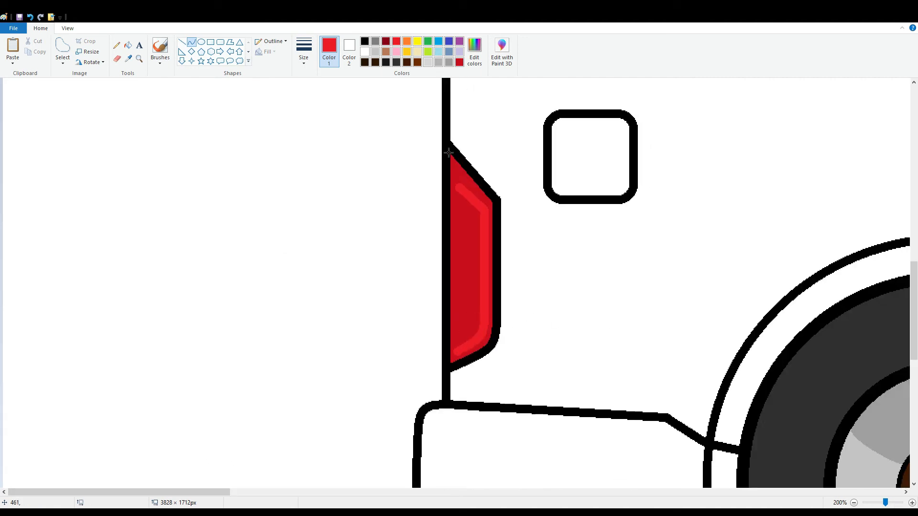
click(183, 42)
drag(458, 192, 485, 351)
click(128, 46)
click(471, 259)
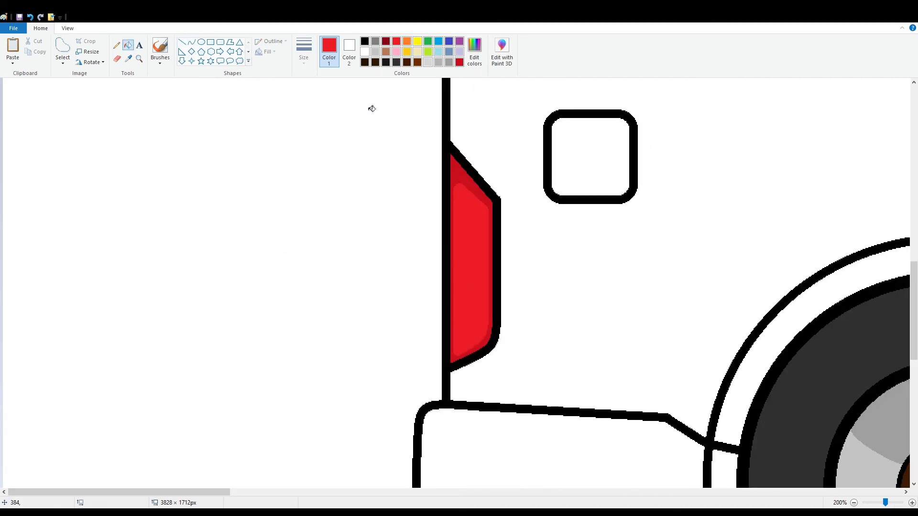
Add a pale pink highlight line, about 17 × 19 px, along the taillight's sloped upper edge
click(475, 52)
click(369, 328)
click(182, 43)
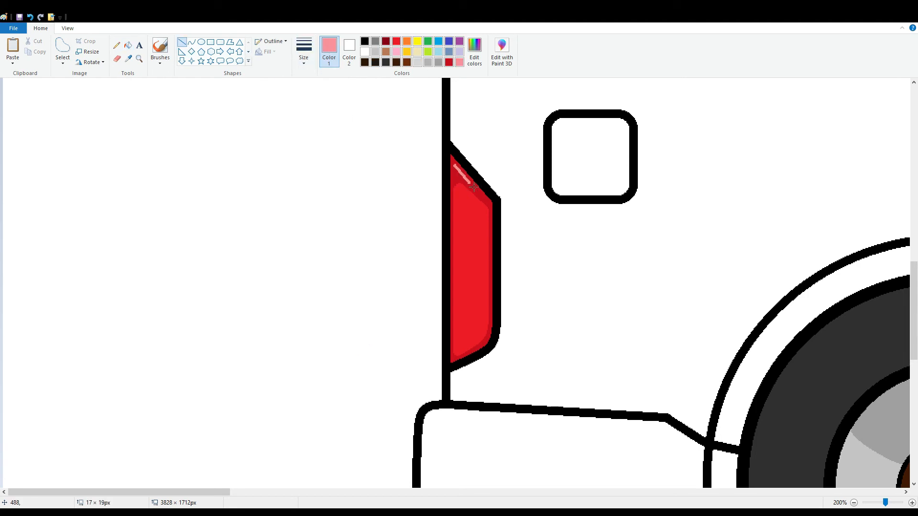
Fill the van's body and the fuel flap with a custom light orange
click(854, 503)
click(854, 502)
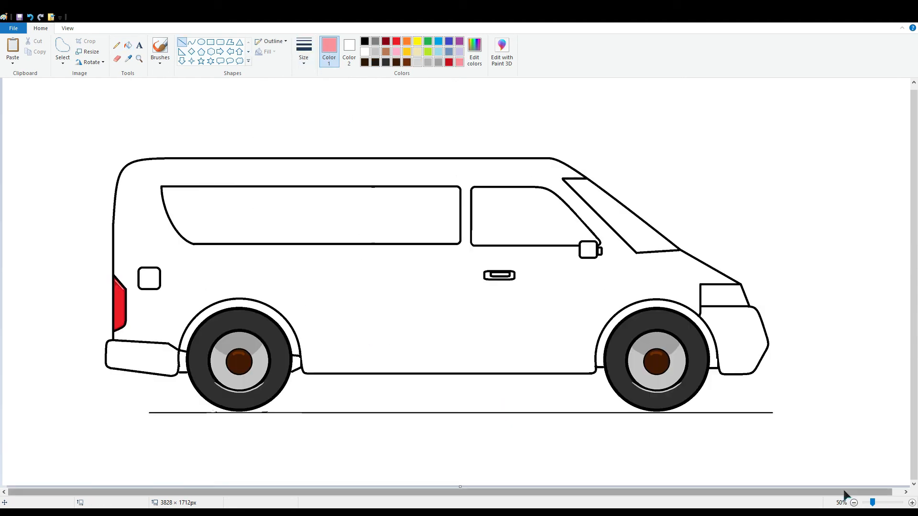
click(407, 41)
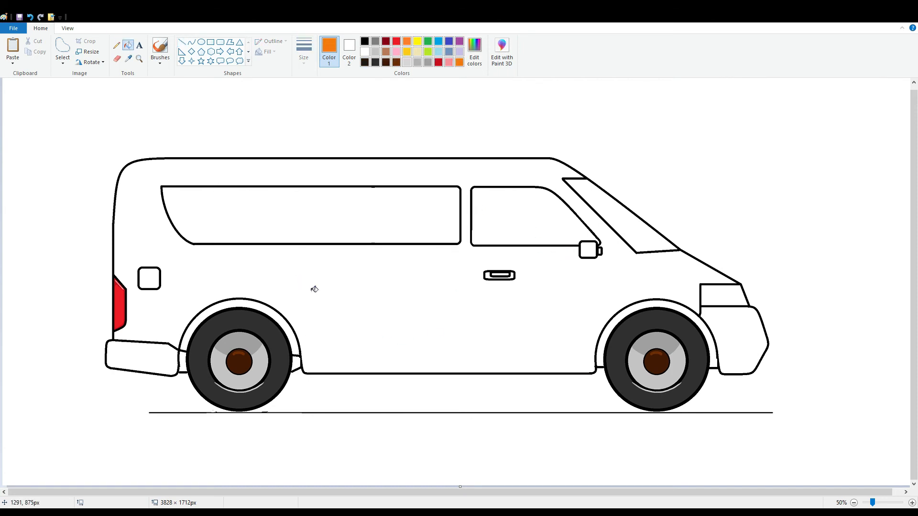
click(312, 287)
click(396, 343)
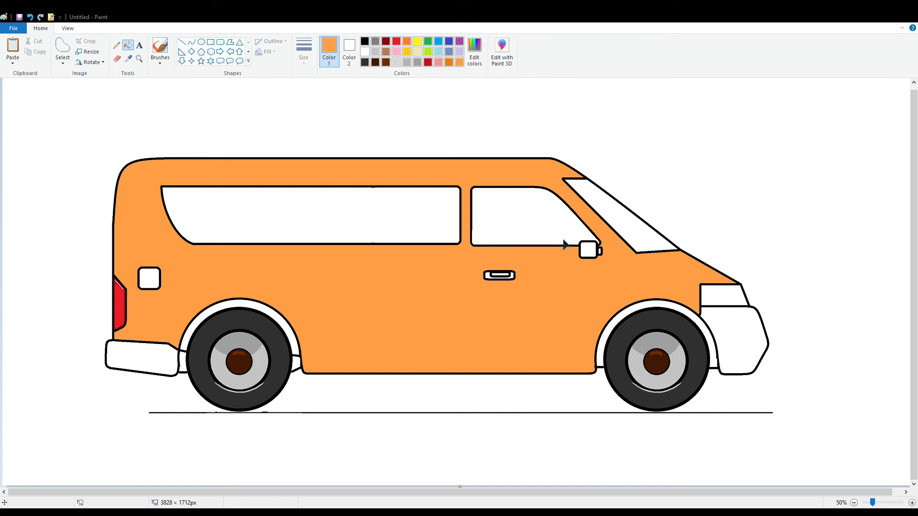
click(349, 308)
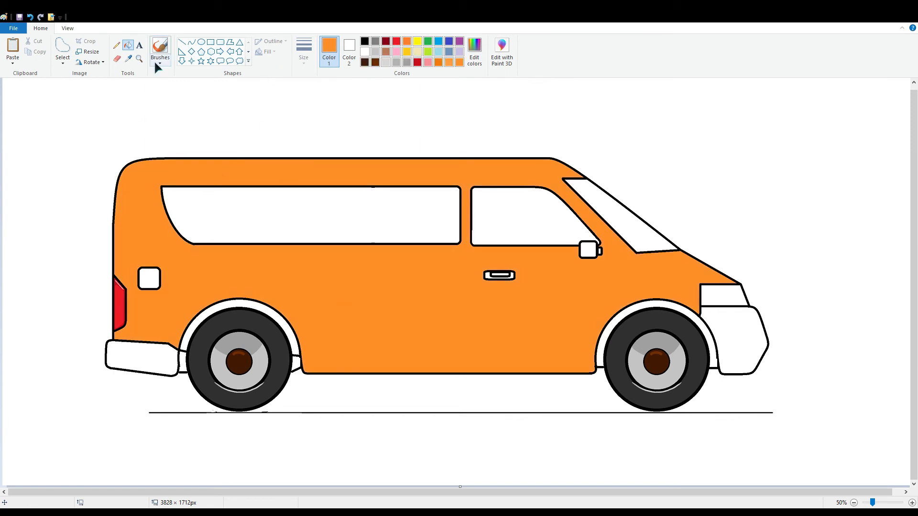
click(149, 278)
Draw a thin darker orange crease line from the taillight to the rear wheel arch
click(181, 42)
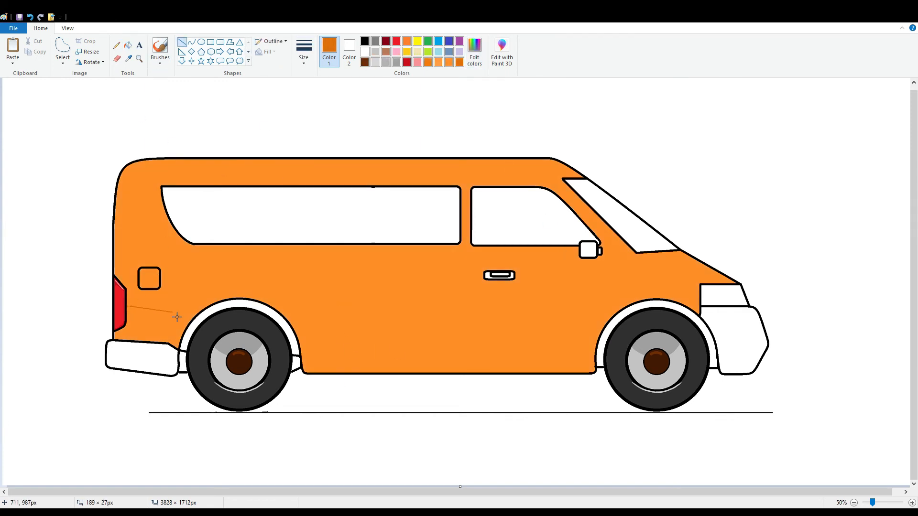
drag(177, 317, 205, 314)
scroll(369, 442, up, 1)
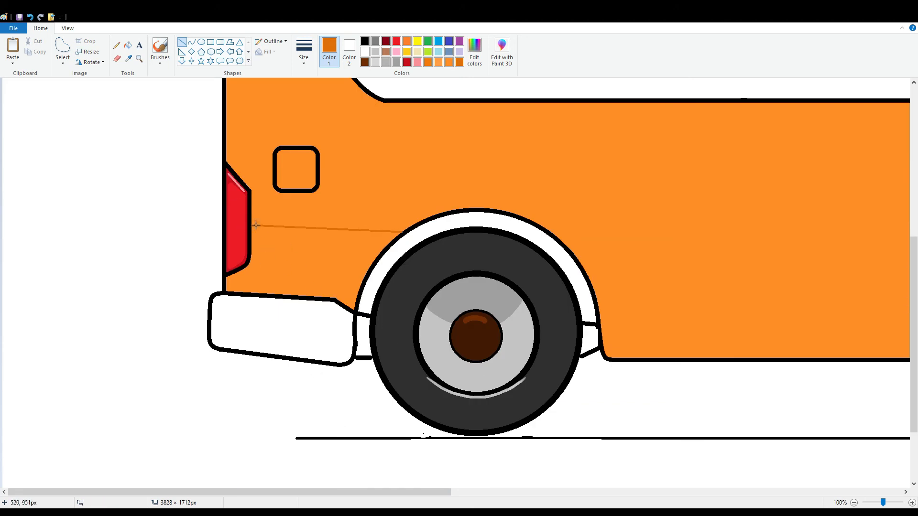
Continue the darker orange crease line between the rear and front wheel arches and fill the lower body panels with the same colour
drag(321, 492, 451, 492)
mouse_move(298, 244)
mouse_down()
mouse_move(382, 266)
mouse_move(909, 248)
mouse_up()
drag(564, 492, 723, 493)
drag(588, 249, 631, 243)
click(128, 45)
click(168, 323)
scroll(201, 301, left, 5)
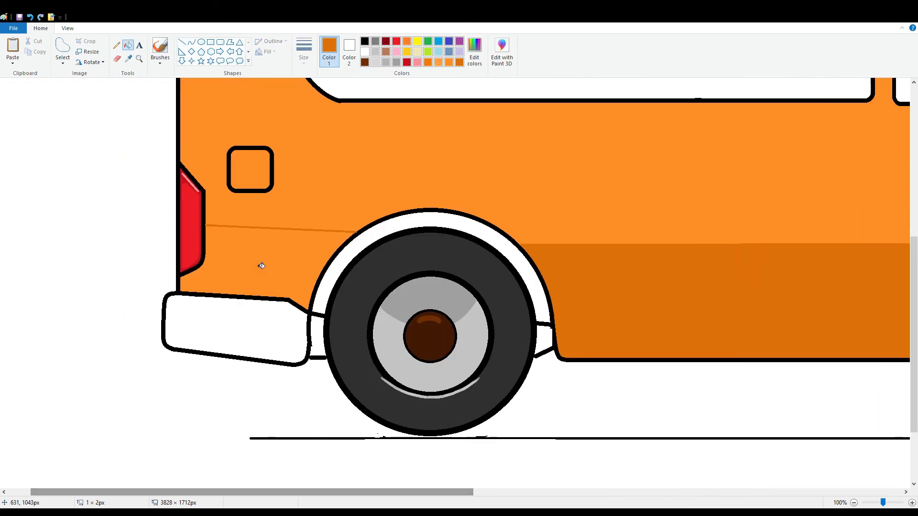
click(259, 267)
Fill the rear bumper with gray and add a light gray highlight line along its upper edge
click(258, 333)
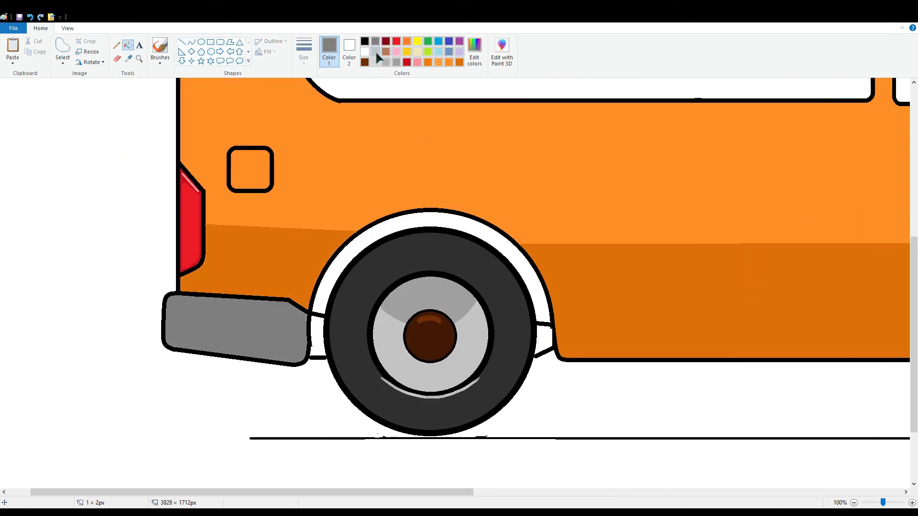
click(376, 53)
click(182, 42)
drag(178, 301, 280, 306)
Draw a crescent highlight above the rear wheel arch, about 320 × 63 px, in pale orange and fill it
drag(317, 492, 351, 503)
click(191, 42)
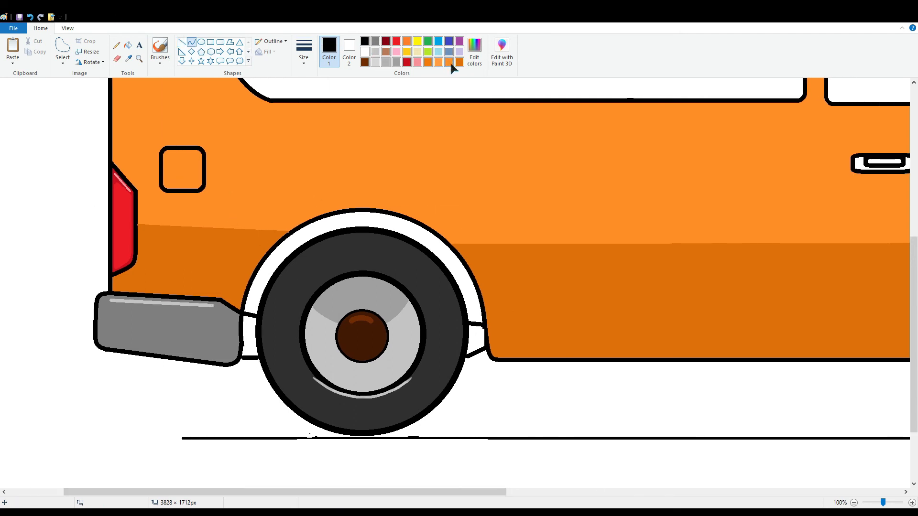
click(450, 63)
drag(287, 223, 440, 223)
mouse_move(363, 224)
mouse_down()
mouse_move(328, 187)
mouse_move(376, 188)
mouse_move(364, 170)
mouse_up()
drag(288, 223, 440, 223)
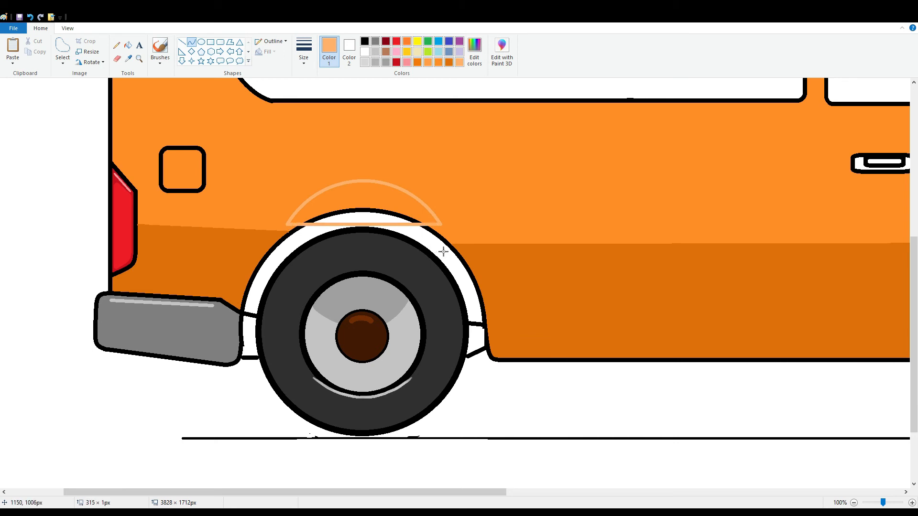
drag(443, 252, 402, 203)
click(127, 45)
click(351, 192)
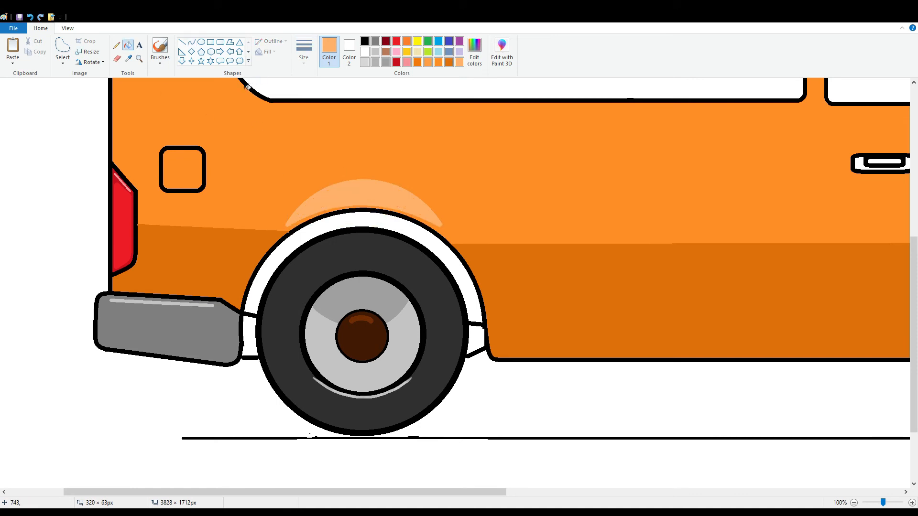
Fill the rear wheel arch and the small underbody parts beside the wheel with dark brown
click(354, 334)
click(273, 263)
click(251, 339)
click(477, 338)
Fill the long rear side panel with a brighter orange and recolour its outline in a custom darker orange
scroll(318, 458, up, 2)
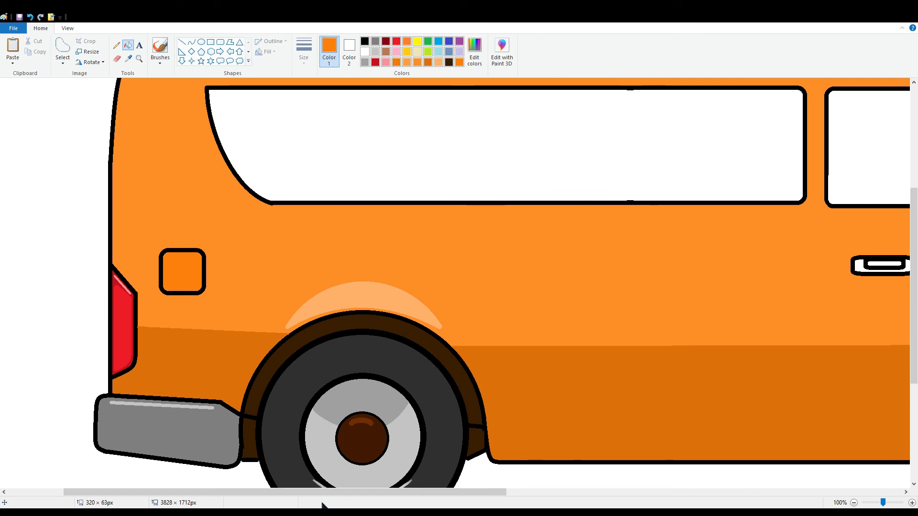
click(450, 192)
click(456, 205)
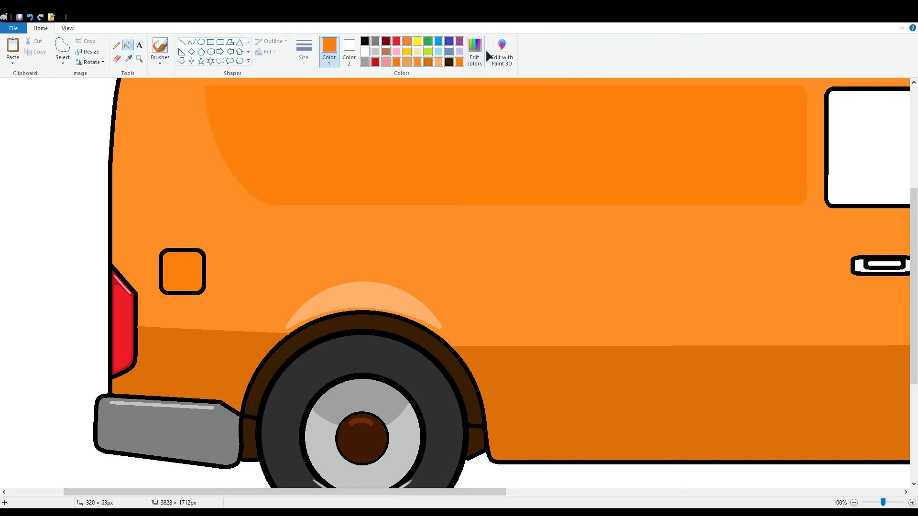
key(ctrl+z)
click(480, 53)
click(570, 252)
click(393, 205)
Fill the door handle's surround with dark orange and its inner grip with light gray
drag(378, 492, 630, 492)
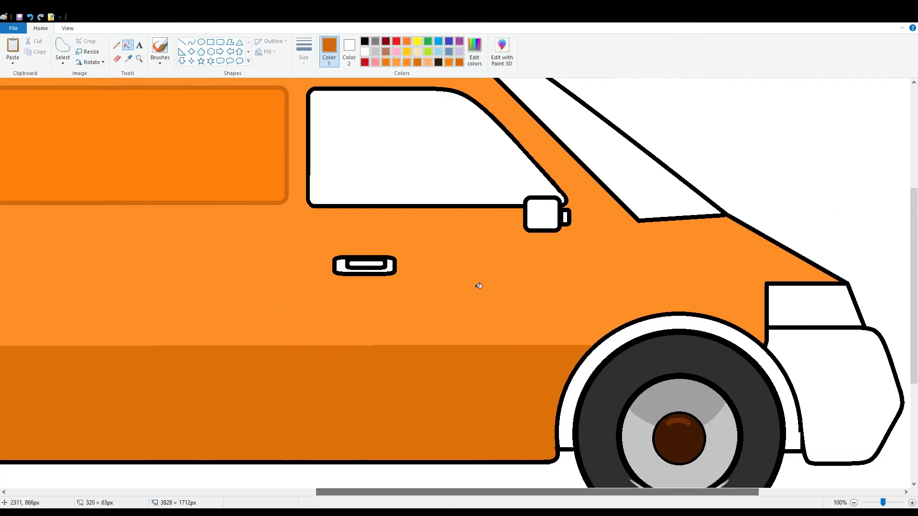
click(390, 266)
click(376, 52)
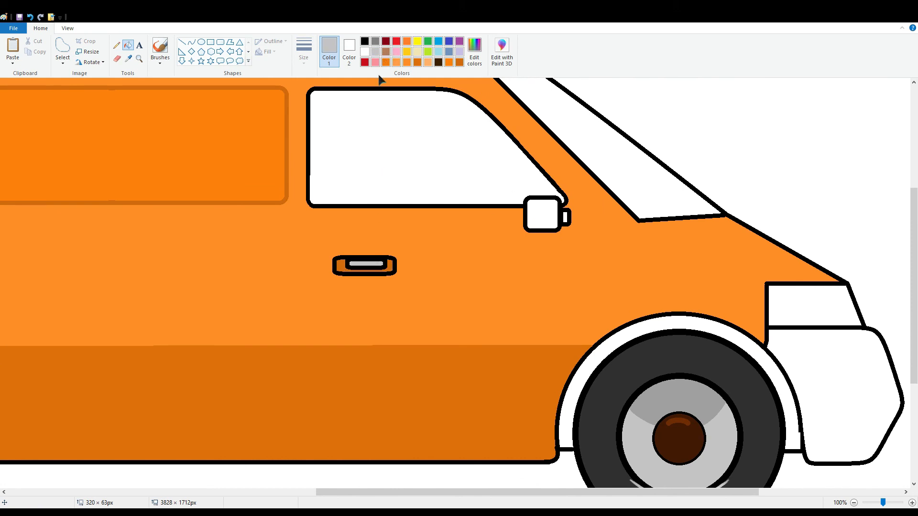
Fill the door window with gray and the windshield with a custom lighter gray
click(376, 42)
click(472, 111)
click(529, 84)
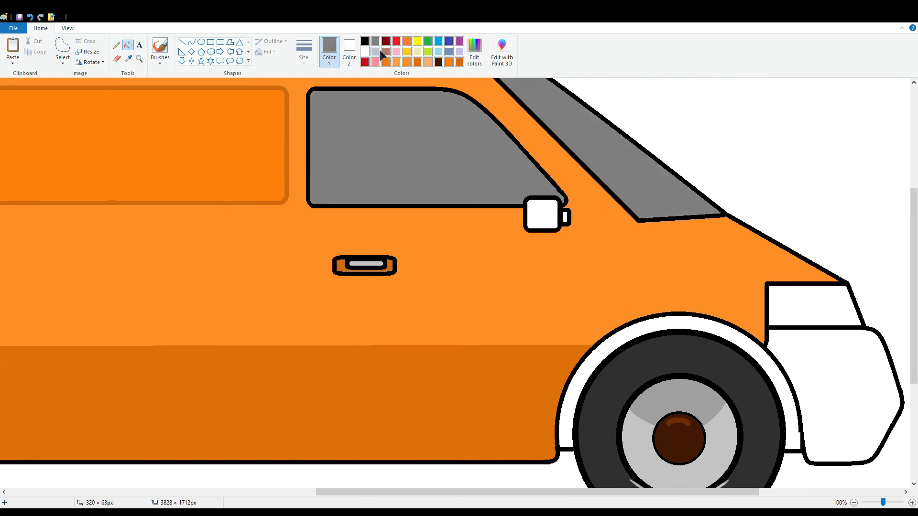
click(376, 52)
click(512, 86)
click(386, 324)
click(564, 119)
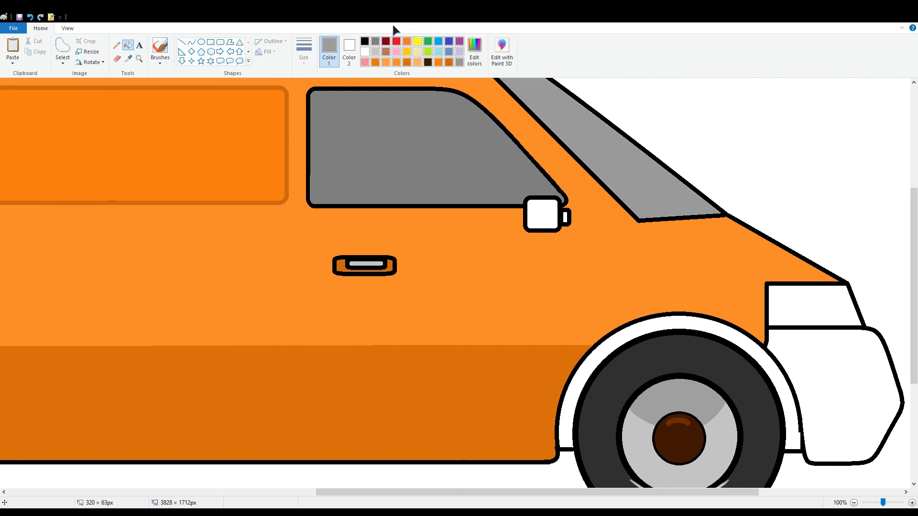
Fill the side mirror and its small mount with a custom very dark gray
click(375, 42)
click(474, 52)
click(566, 268)
click(385, 322)
click(538, 220)
click(566, 218)
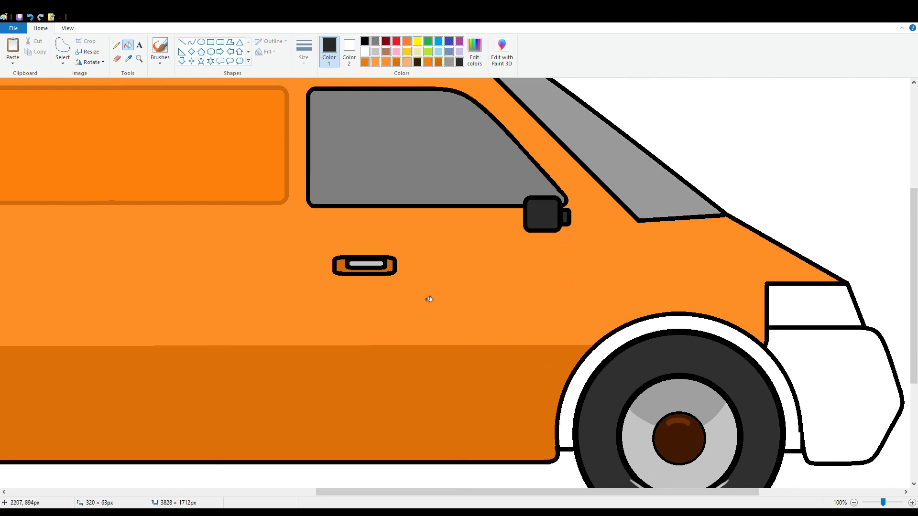
Draw the front door's rear edge in black, from below the window down to a rounded lower corner
click(192, 42)
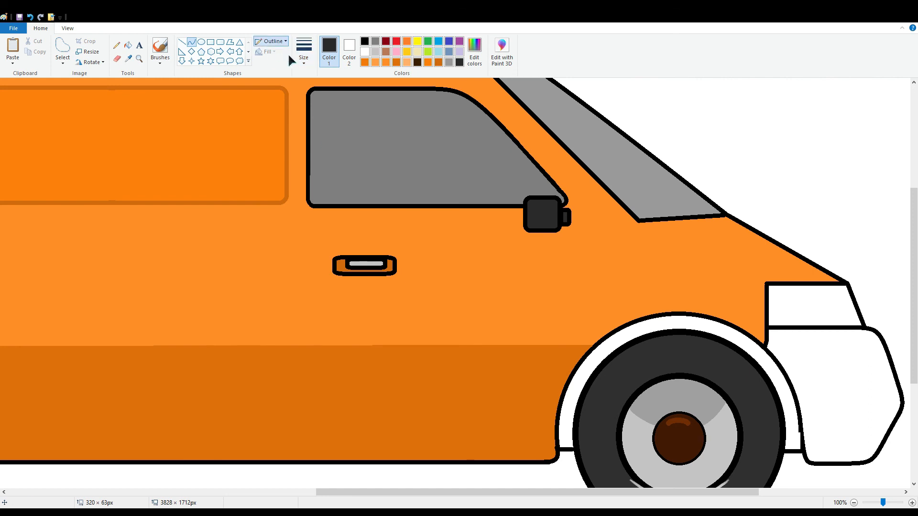
click(365, 42)
click(182, 42)
mouse_move(307, 235)
mouse_down()
mouse_move(307, 435)
mouse_move(345, 450)
mouse_up()
click(340, 431)
click(192, 42)
click(306, 451)
click(357, 464)
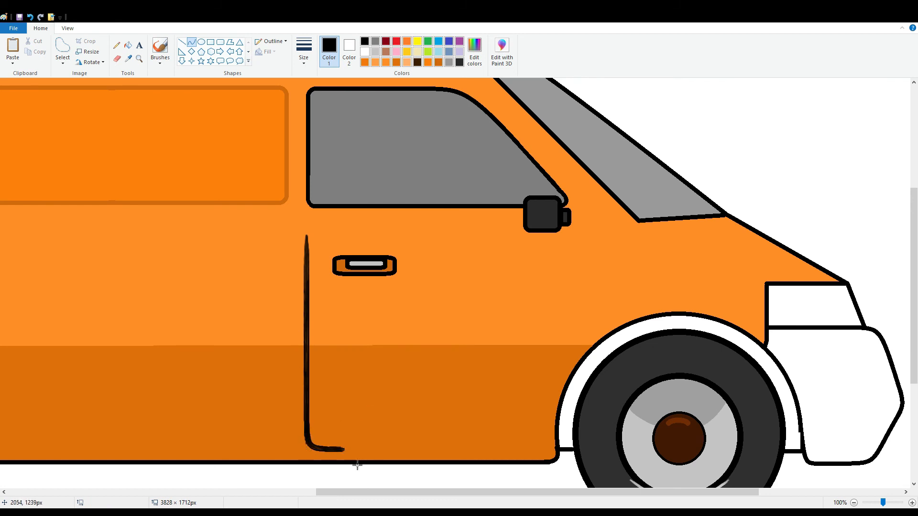
Draw the door's black bottom edge and a curve that follows the front wheel arch upward
click(182, 42)
mouse_move(350, 455)
mouse_down()
mouse_move(541, 451)
mouse_move(528, 450)
mouse_move(613, 324)
mouse_move(594, 330)
mouse_up()
click(192, 42)
drag(529, 427, 520, 392)
drag(557, 351, 549, 341)
drag(593, 388, 584, 384)
drag(534, 412, 552, 415)
drag(591, 392, 583, 393)
click(568, 470)
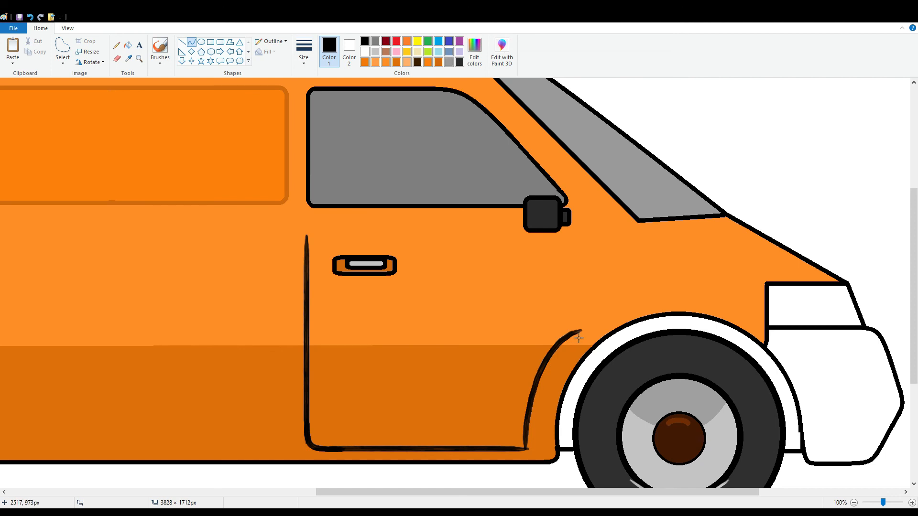
Complete the door's front edge in black with a curved line rising from the wheel arch to just below the mirror
mouse_move(573, 332)
mouse_down()
mouse_move(592, 251)
mouse_move(594, 331)
mouse_up()
click(594, 332)
click(606, 297)
drag(592, 253, 582, 215)
click(592, 222)
click(592, 222)
click(863, 289)
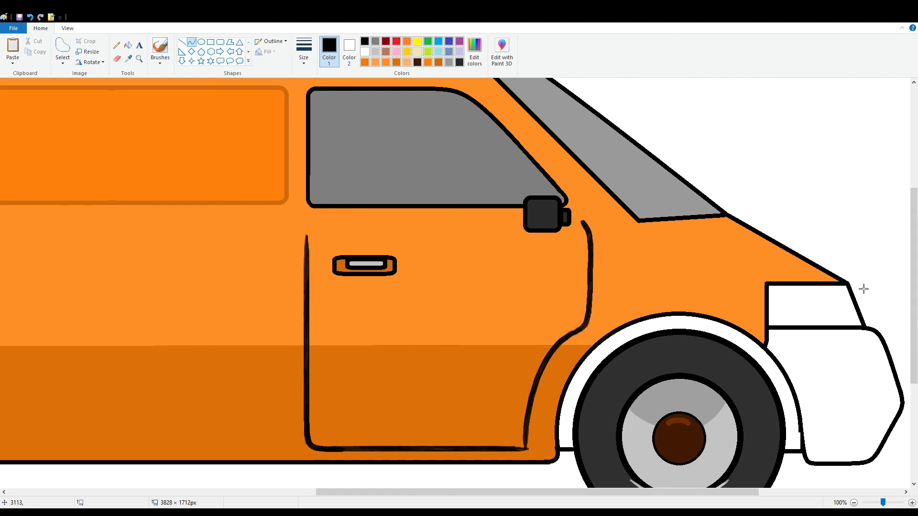
Sample the rear bumper's gray and fill the front bumper with it
click(854, 503)
click(128, 58)
click(128, 341)
click(128, 45)
click(724, 340)
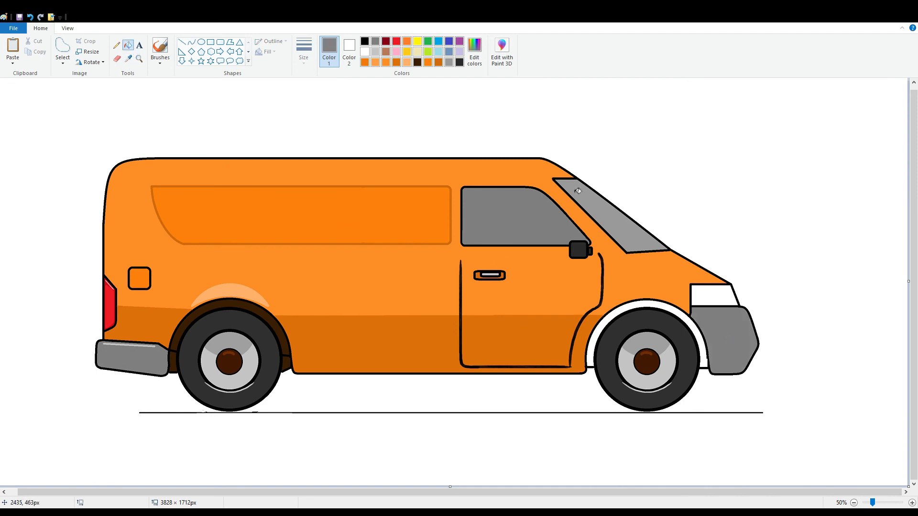
Fill the headlight with a custom pale cream colour
click(420, 52)
click(474, 52)
click(577, 218)
click(412, 334)
click(714, 295)
Sample the rear wheel arch's dark brown and fill the front wheel arch with it
click(129, 58)
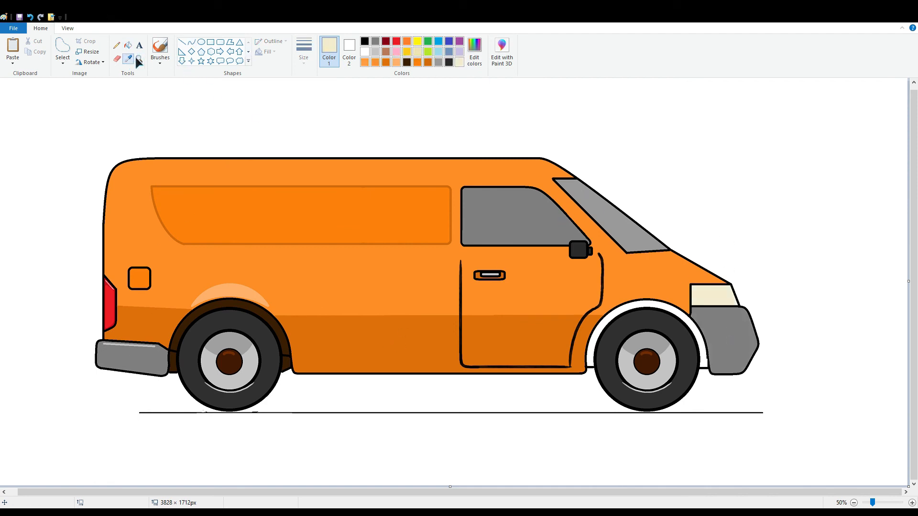
click(239, 304)
click(672, 309)
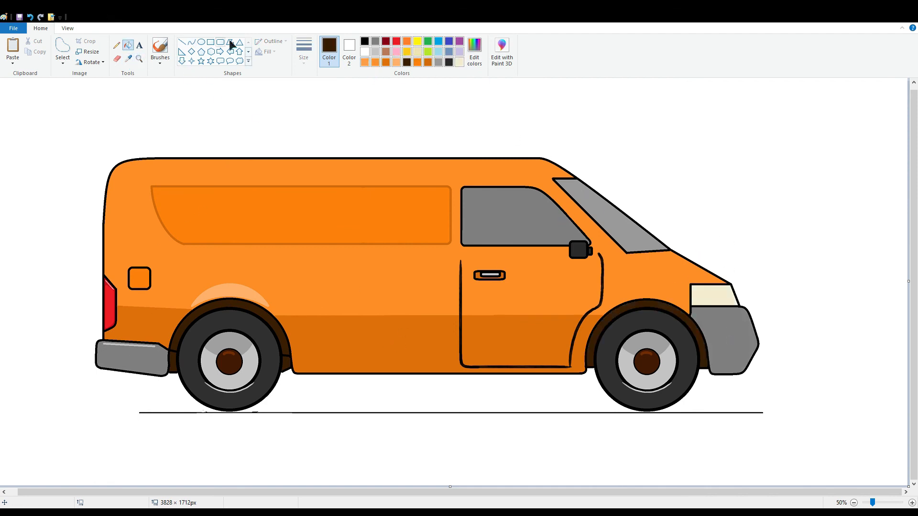
Draw a dark orange horizontal roof line about 1927 px long across the upper body and nudge it slightly upward
click(182, 42)
click(428, 63)
drag(110, 178, 588, 237)
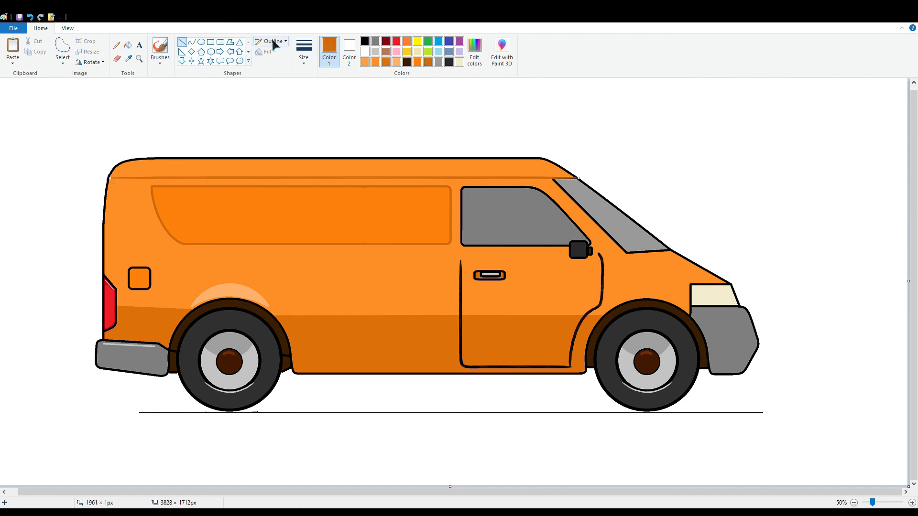
key(ctrl+z)
drag(110, 178, 576, 237)
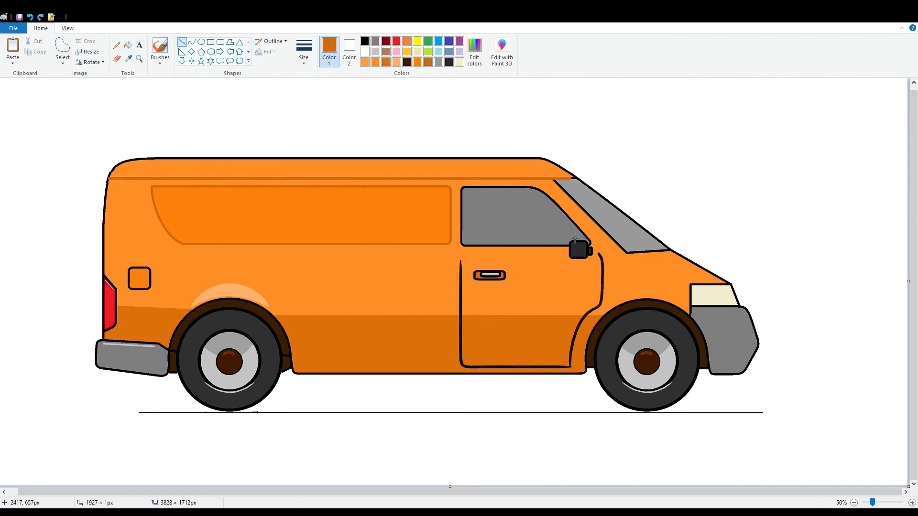
key(Up)
key(Up)
key(Up)
key(Up)
key(Up)
key(Up)
key(Up)
key(Up)
key(Up)
key(Up)
key(Up)
key(Up)
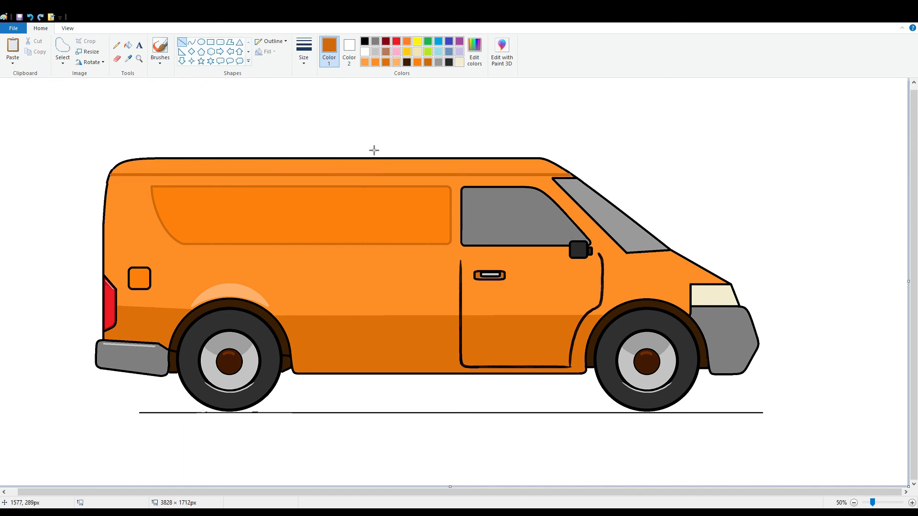
Draw a smaller inner pane inside the door window with custom dark gray lines and fill it with light gray
click(475, 48)
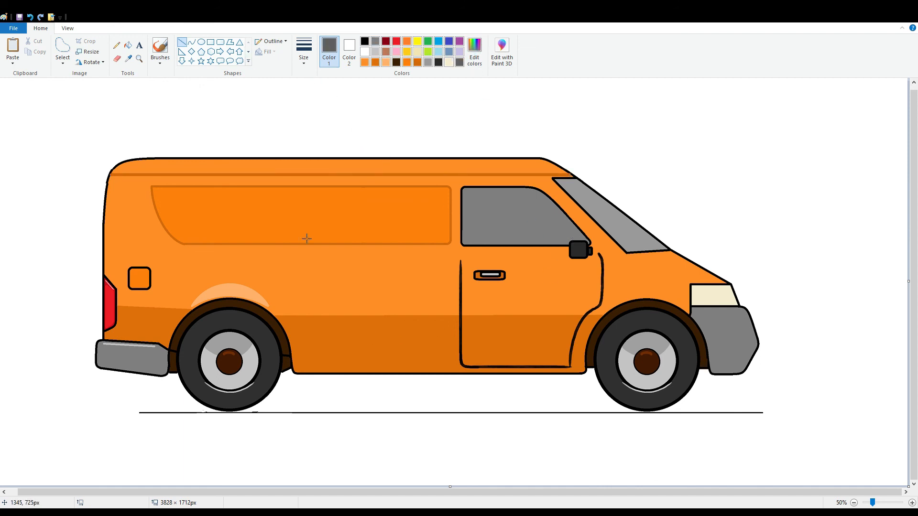
drag(477, 217, 487, 250)
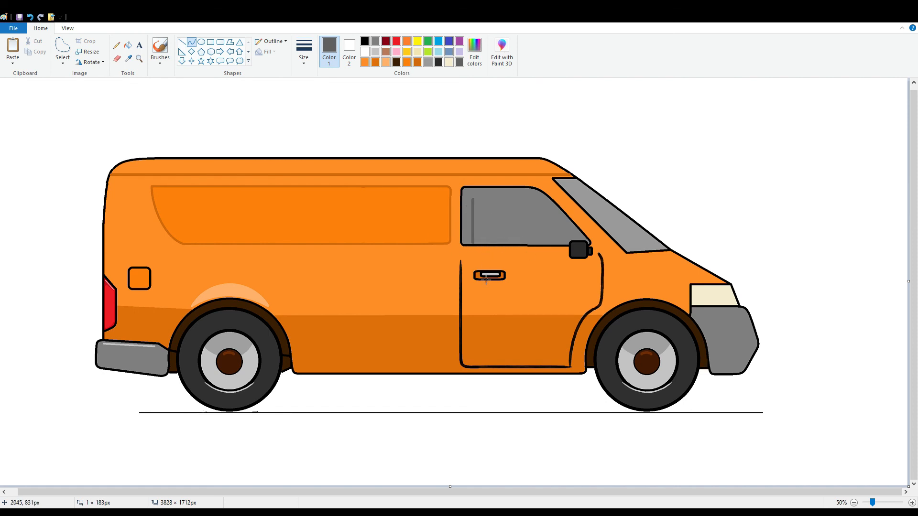
click(181, 42)
mouse_move(472, 199)
mouse_down()
mouse_move(531, 198)
mouse_move(571, 247)
mouse_up()
click(128, 45)
click(502, 220)
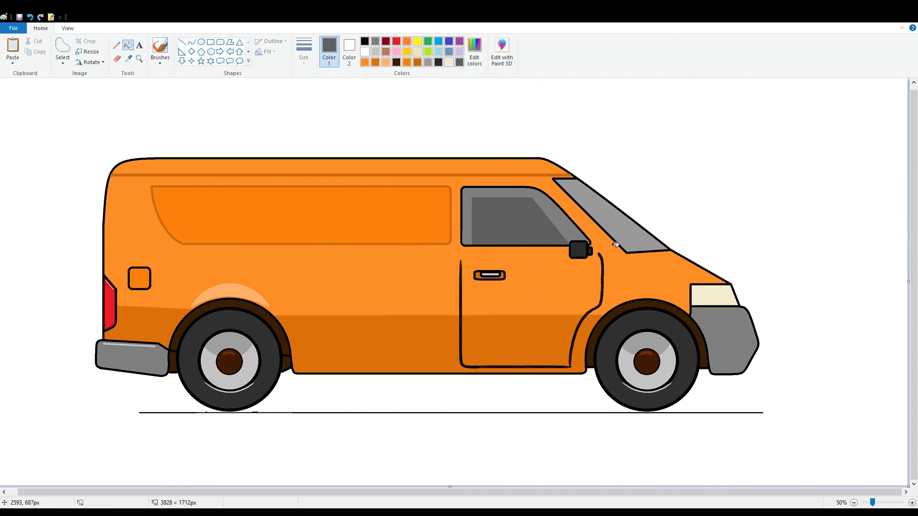
click(375, 51)
click(526, 223)
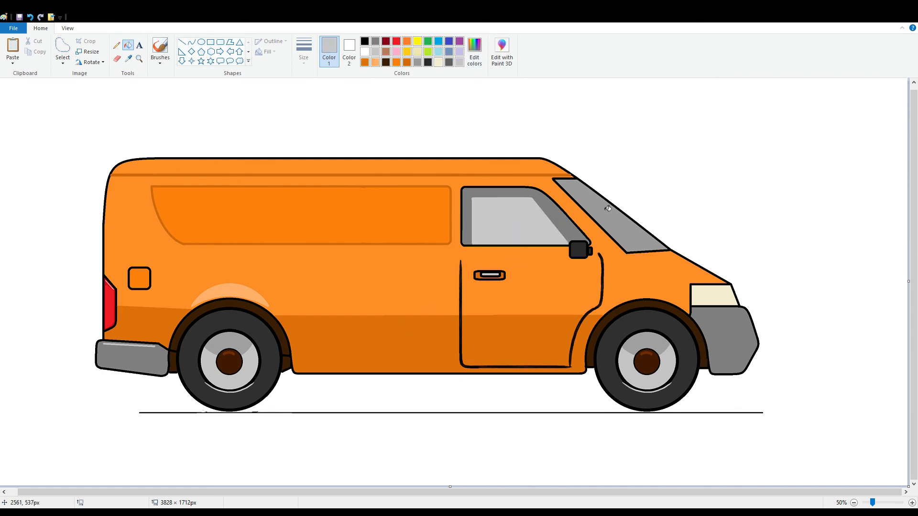
Remove the ground line by filling it white and draw a long, filled, very dark brown rounded shadow beneath the wheels
click(365, 51)
click(390, 413)
click(220, 42)
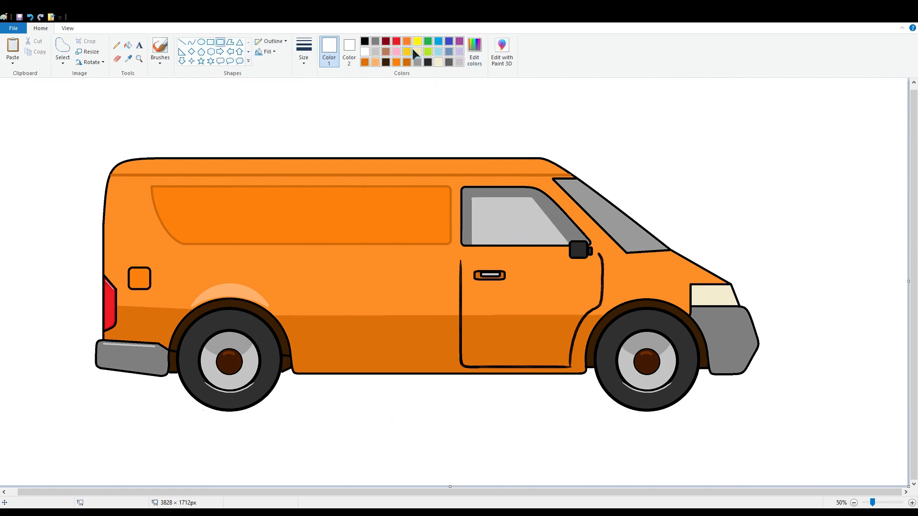
click(407, 42)
drag(127, 425, 727, 424)
click(129, 45)
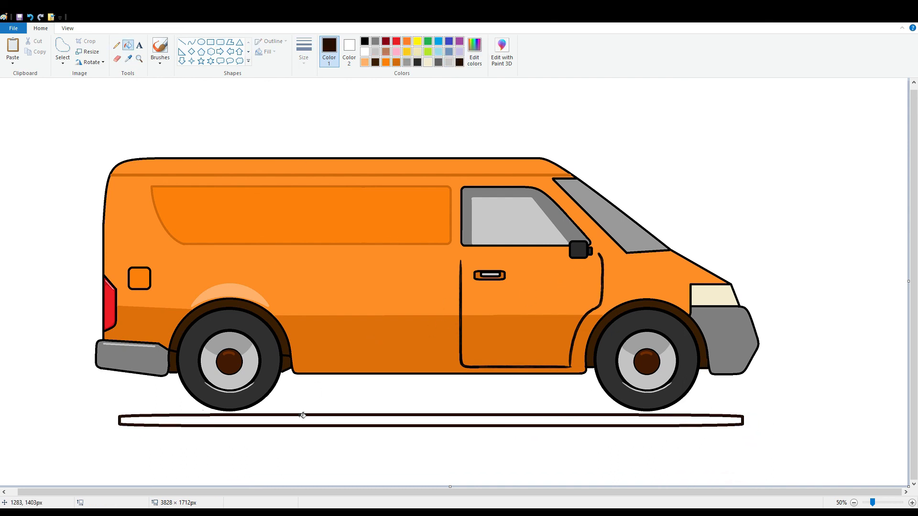
click(304, 421)
Move the van down so its wheels overlap the shadow, and shift the whole drawing toward the canvas centre
click(65, 63)
click(77, 83)
drag(88, 101, 646, 420)
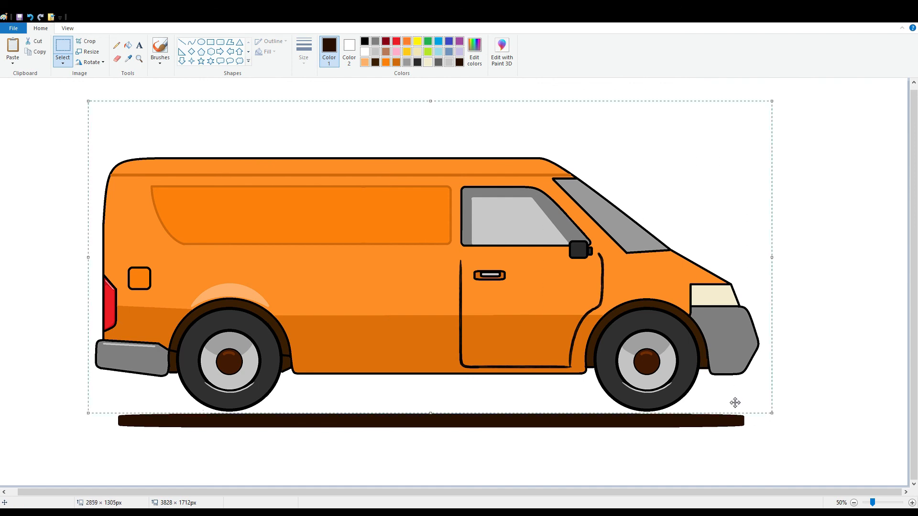
drag(658, 314, 668, 324)
drag(784, 455, 87, 100)
drag(545, 284, 576, 277)
Try green and lime as the background colour, including the gap beneath the van
click(428, 41)
click(128, 45)
click(244, 115)
click(479, 392)
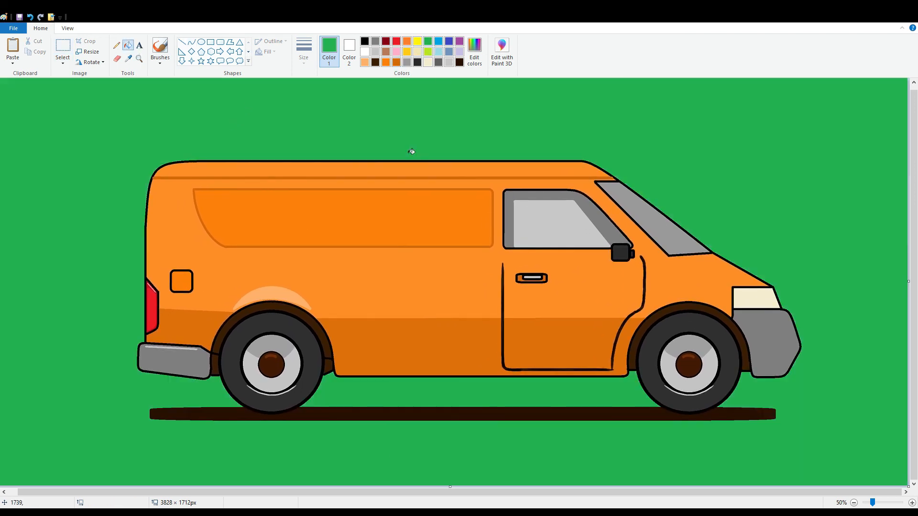
click(428, 52)
click(416, 119)
click(478, 392)
Fill the background and the gap between the wheels beneath the van with purple
click(458, 42)
click(457, 120)
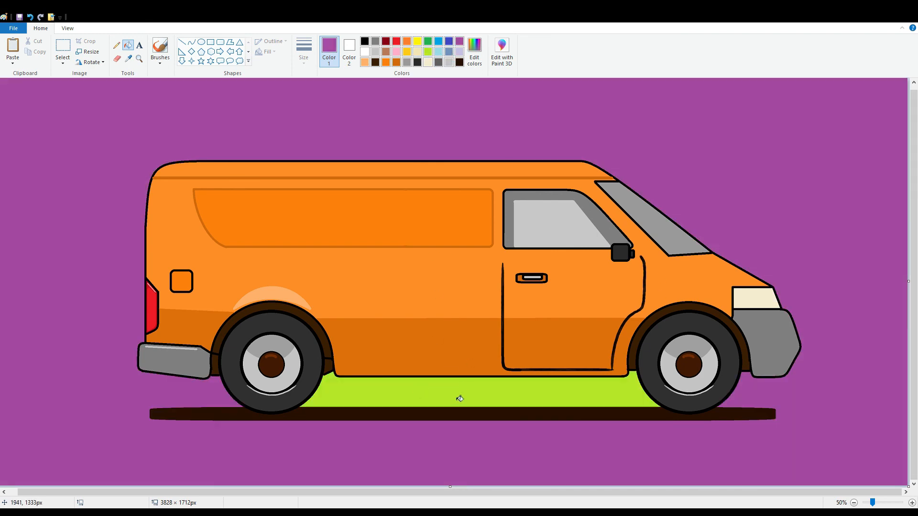
click(459, 395)
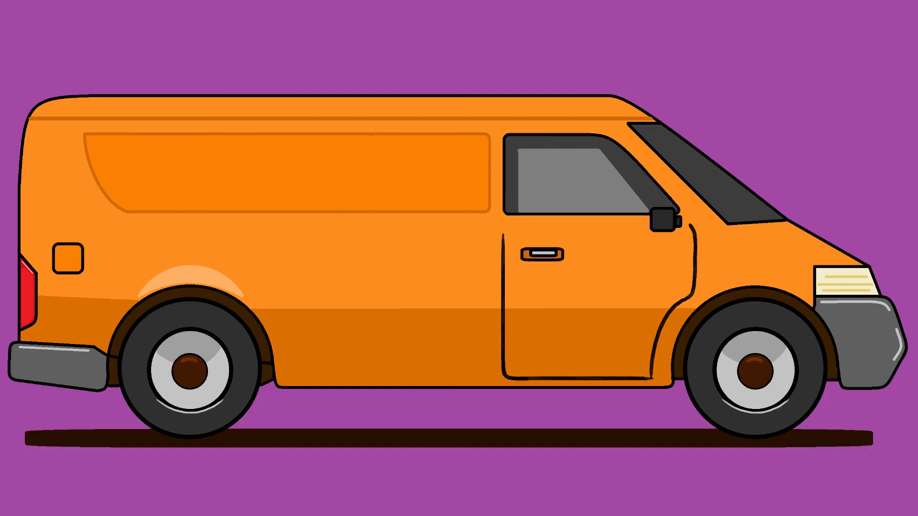